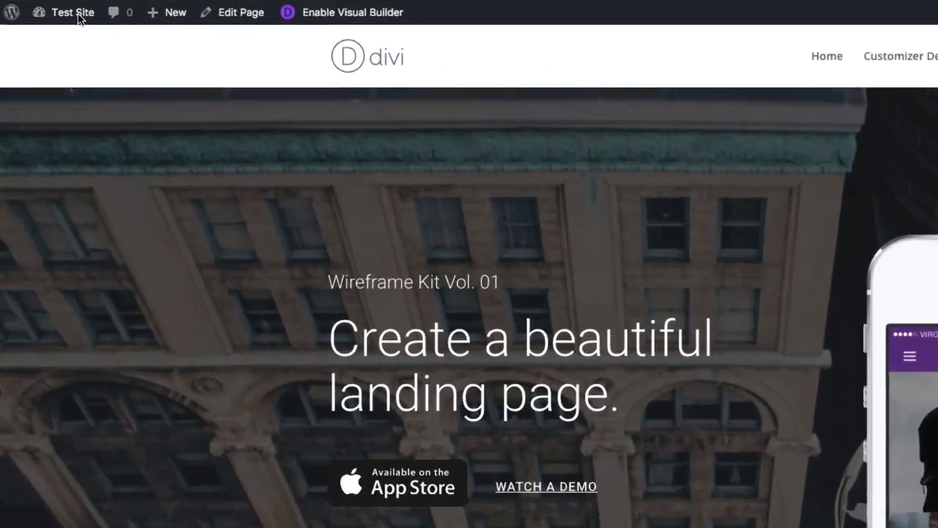
# - Go to the site's WordPress dashboard and open the Divi Theme Customizer
pyautogui.moveTo(44, 8)
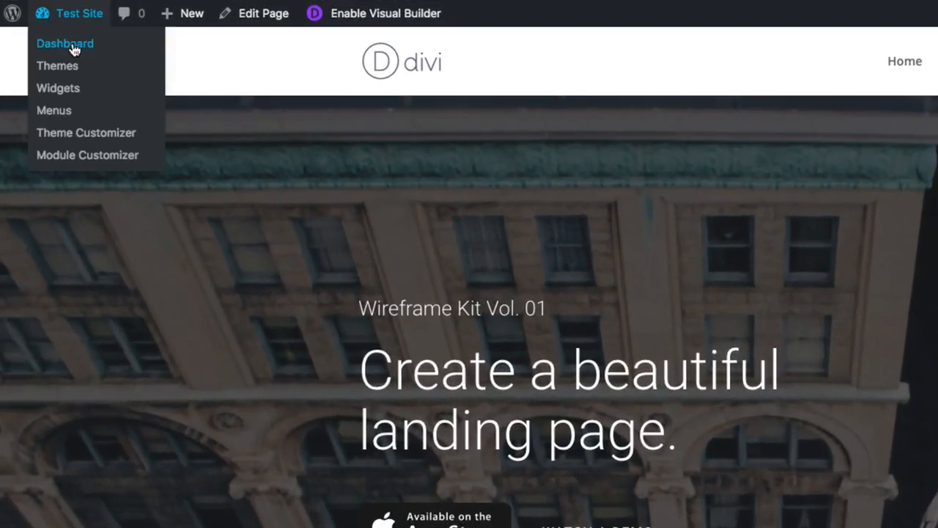
pyautogui.click(80, 43)
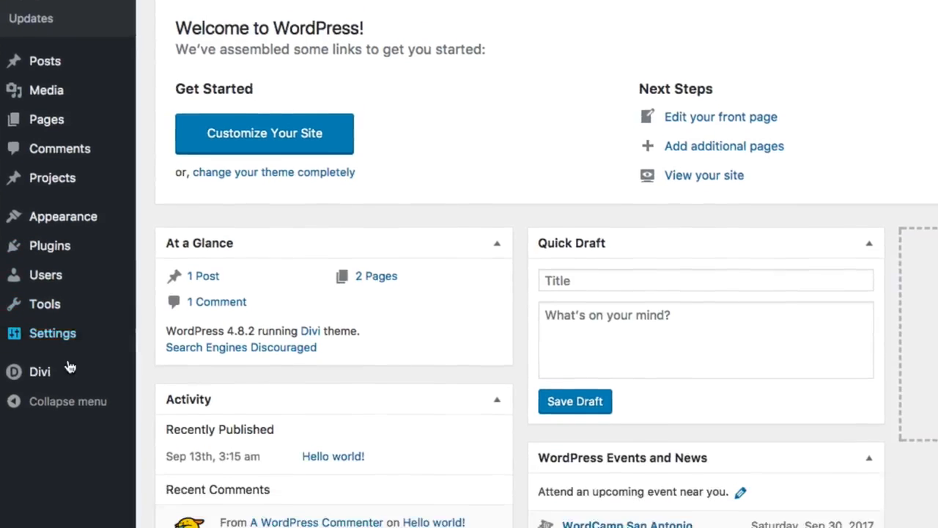
pyautogui.moveTo(57, 466)
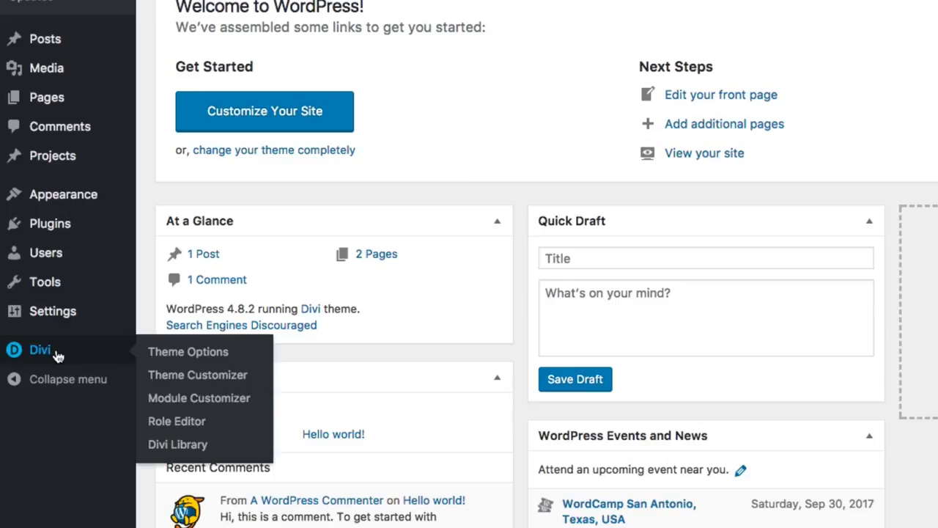
pyautogui.click(188, 375)
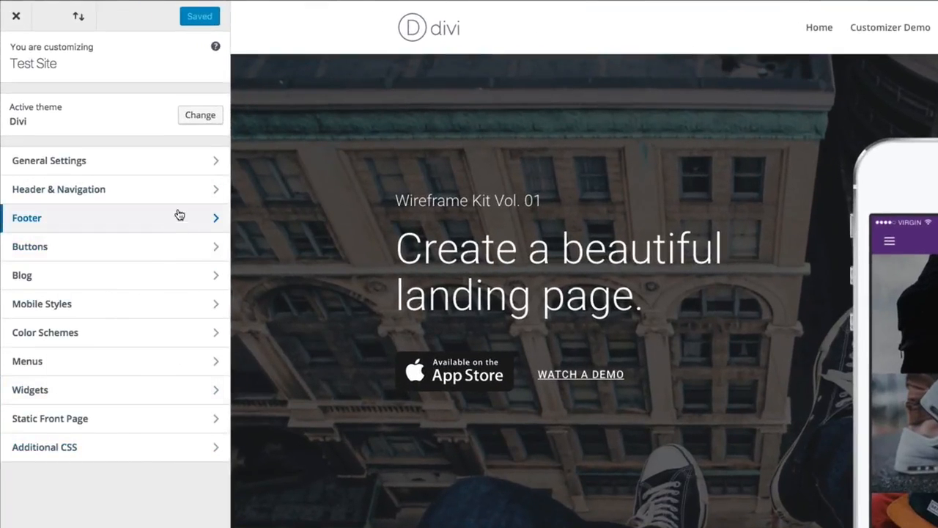
pyautogui.click(204, 167)
pyautogui.click(135, 101)
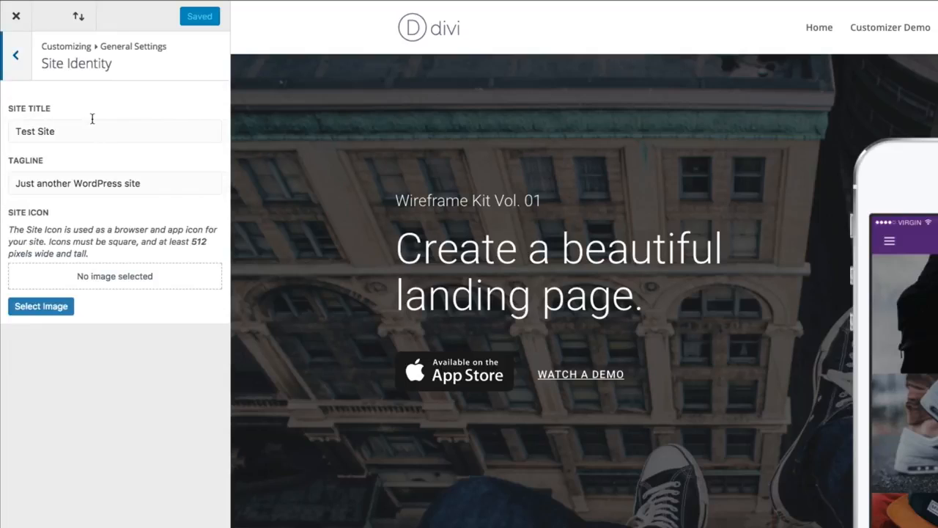
pyautogui.click(15, 55)
pyautogui.click(15, 55)
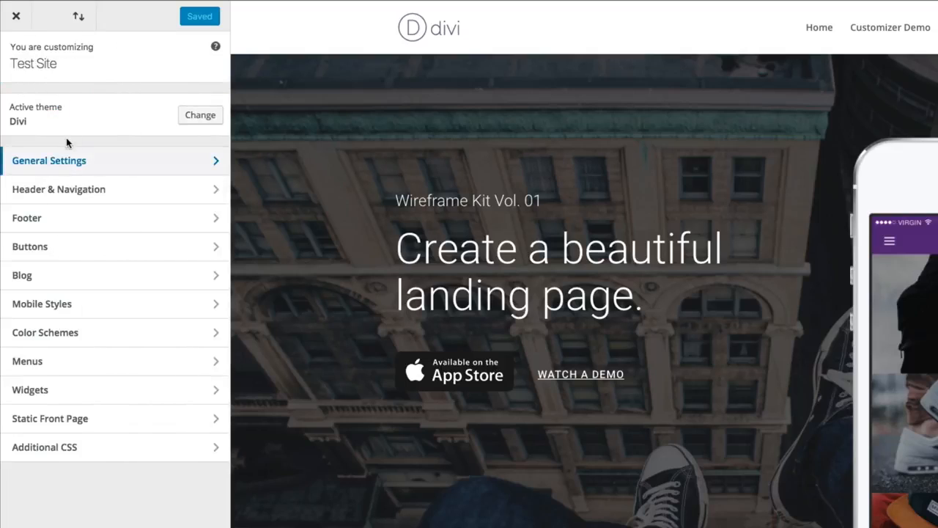
pyautogui.click(193, 193)
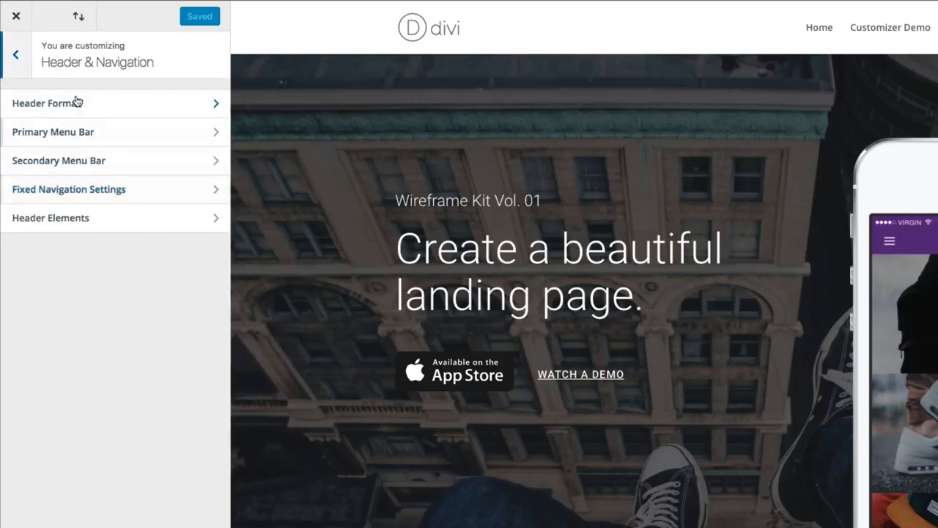
pyautogui.click(14, 57)
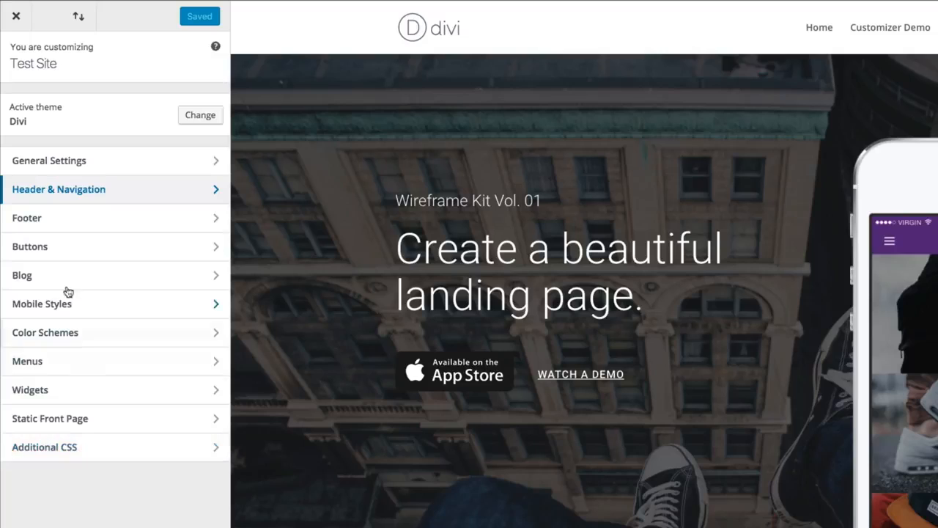
# - Enable the boxed layout in the general Layout Settings and set the website content width to 1104
pyautogui.click(146, 170)
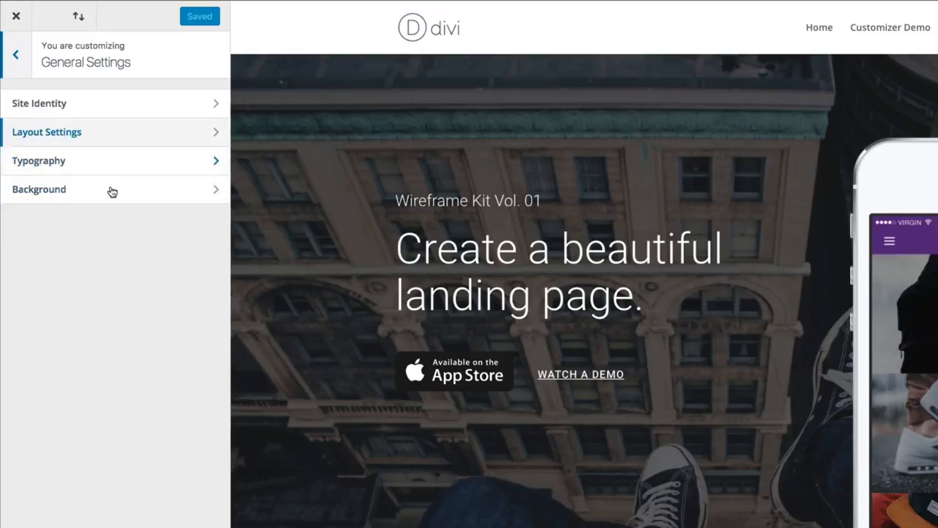
pyautogui.click(69, 133)
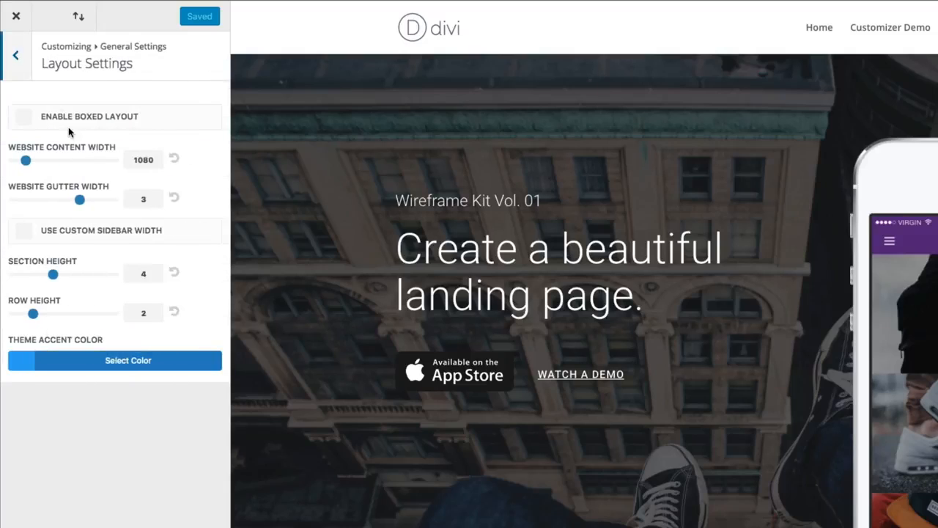
pyautogui.click(24, 118)
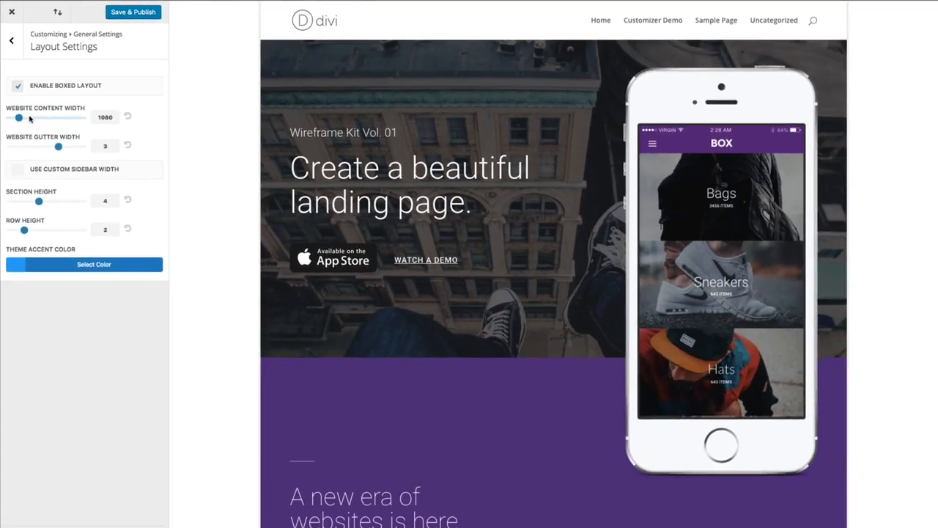
pyautogui.moveTo(19, 119); pyautogui.dragTo(21, 119)
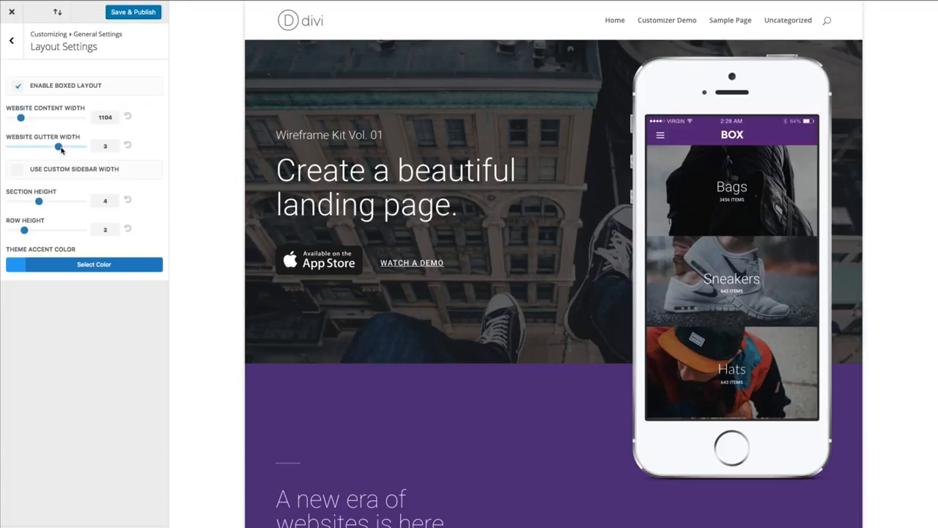
# - Try website gutter widths of 2 and 3 while checking the page preview, ending on 2
pyautogui.click(40, 149)
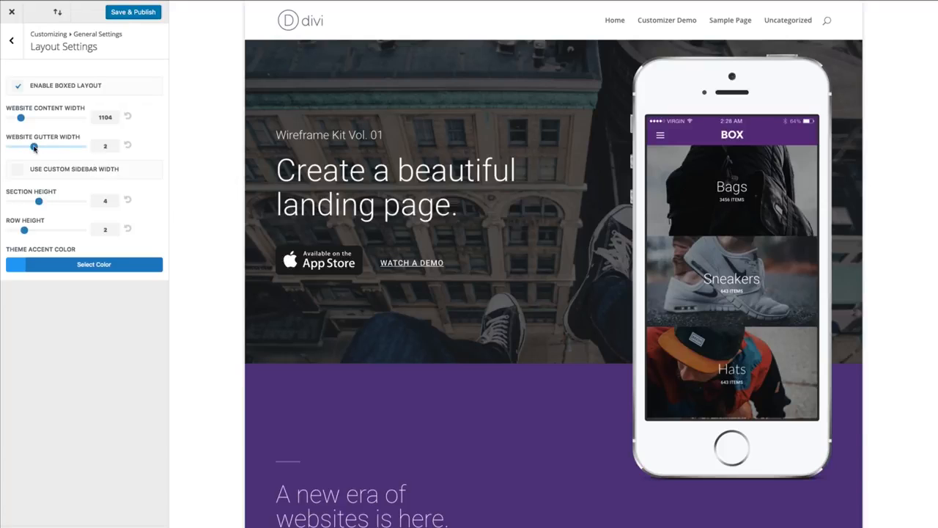
pyautogui.moveTo(34, 148); pyautogui.dragTo(48, 149)
pyautogui.scroll(-5, 182, 171)
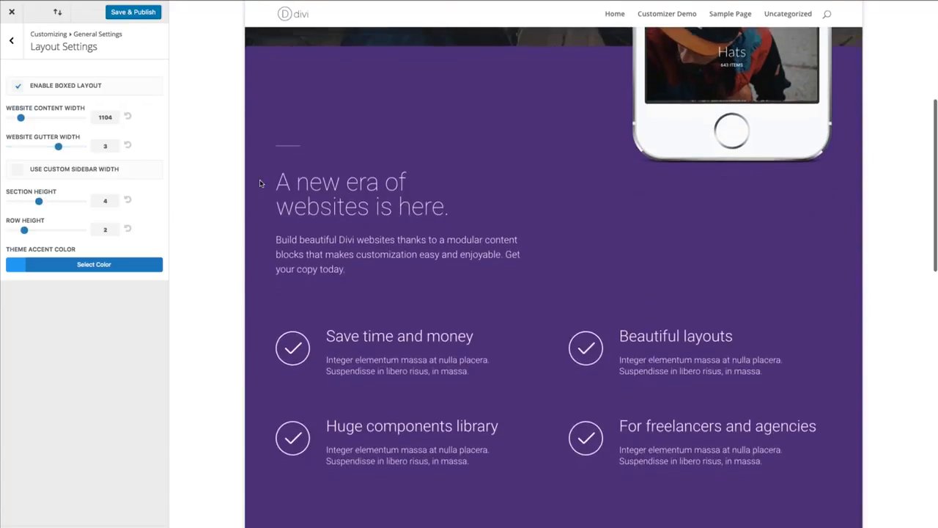
pyautogui.moveTo(58, 146)
pyautogui.mouseDown()
pyautogui.moveTo(10, 148)
pyautogui.moveTo(47, 148)
pyautogui.mouseUp()
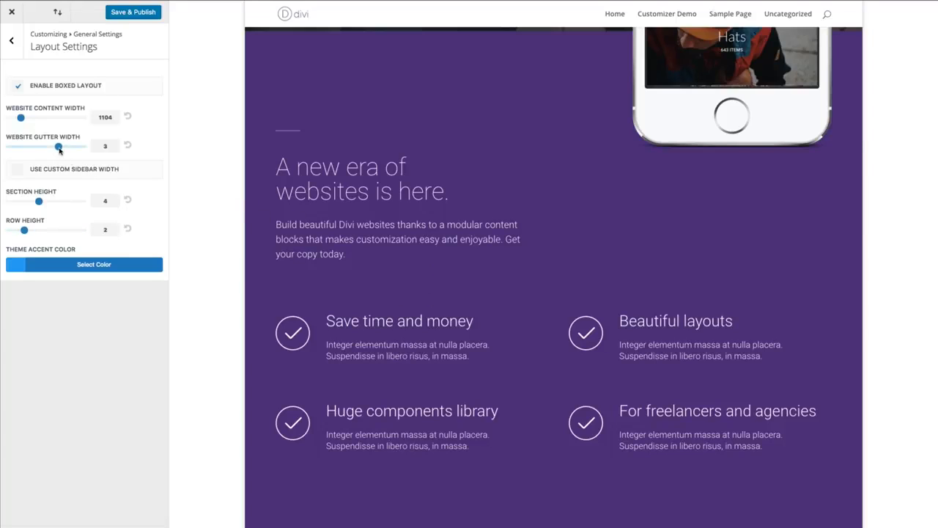
pyautogui.moveTo(59, 148); pyautogui.dragTo(44, 147)
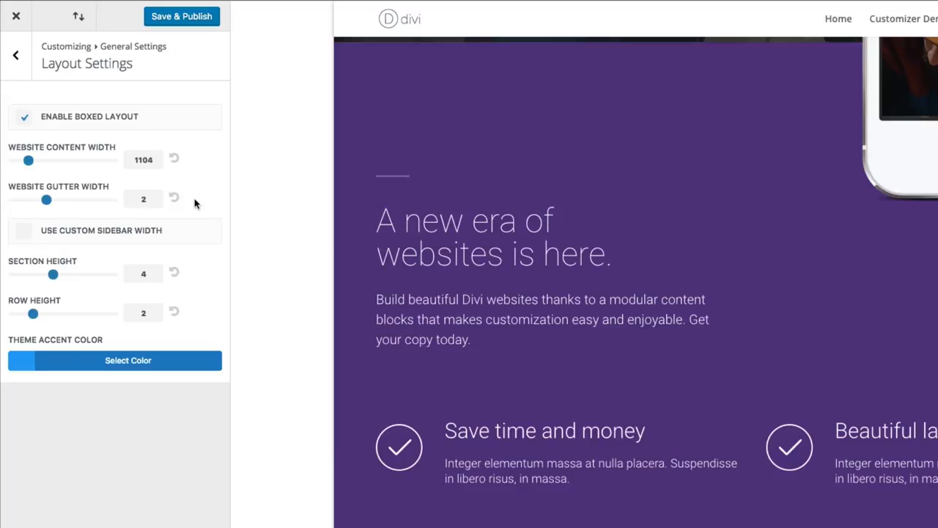
# - Reset the website content width and gutter width to their defaults and disable the boxed layout
pyautogui.click(176, 160)
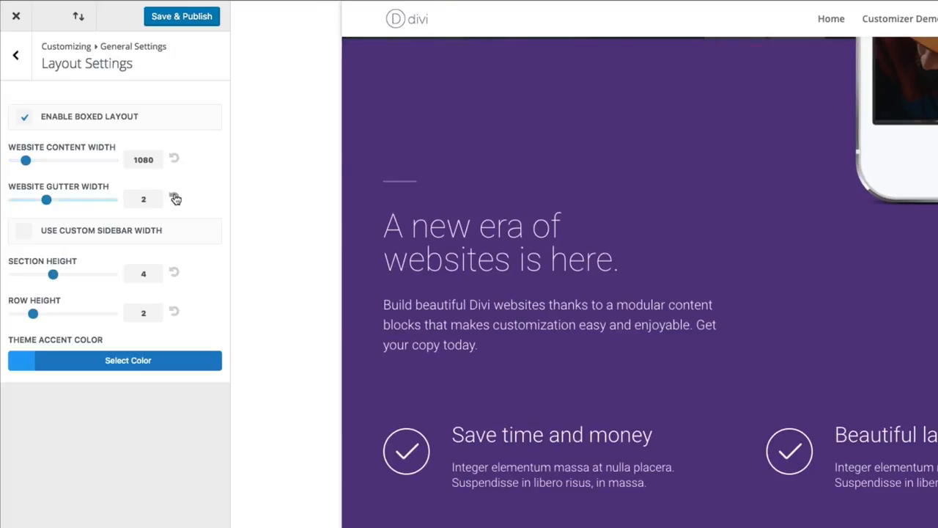
pyautogui.click(175, 198)
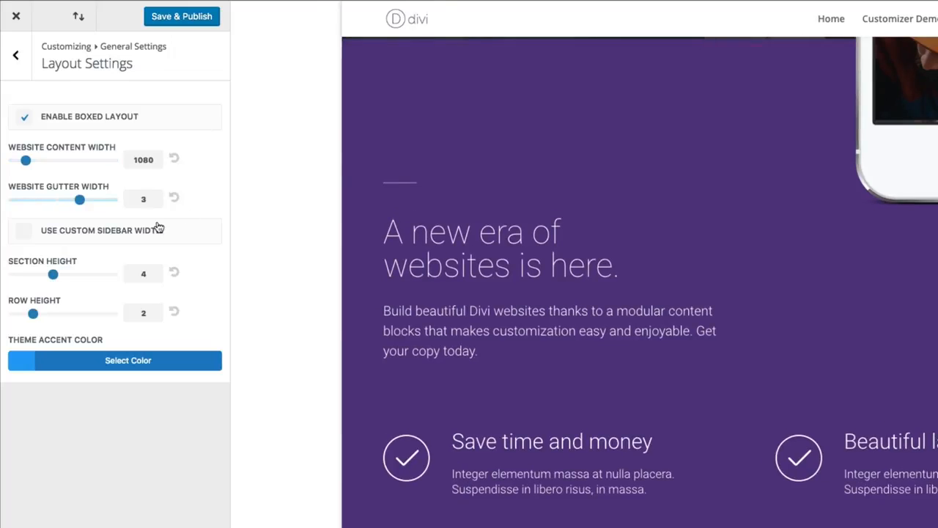
pyautogui.click(26, 119)
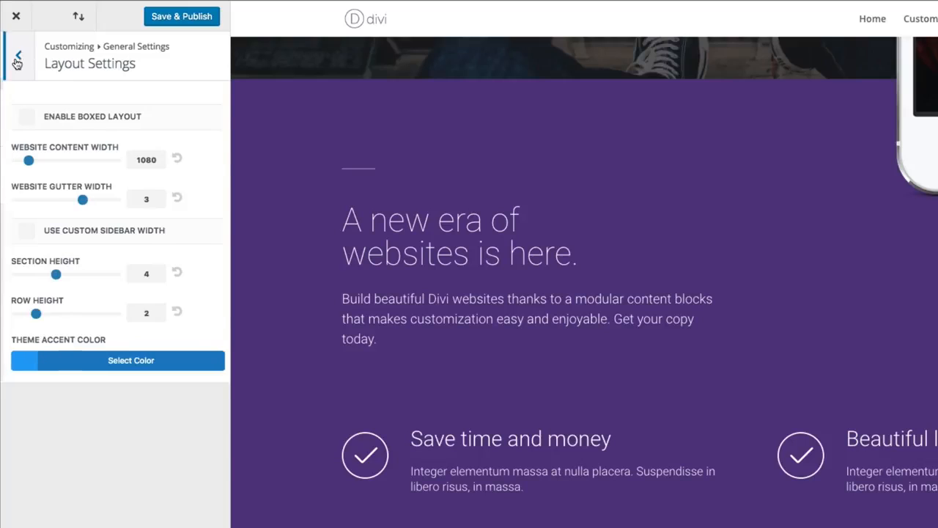
# - Review the Typography options for body and header text in the general settings
pyautogui.click(16, 62)
pyautogui.click(67, 164)
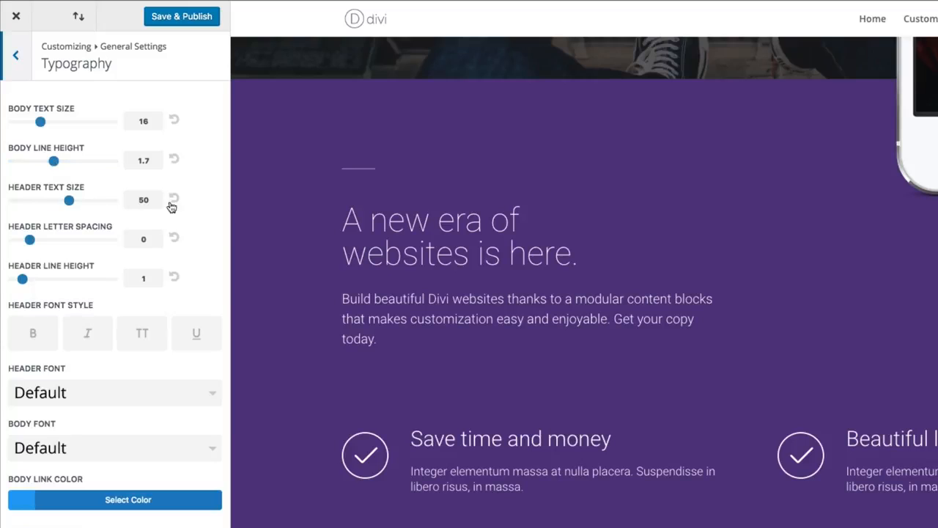
pyautogui.moveTo(69, 205)
pyautogui.mouseDown()
pyautogui.moveTo(52, 206)
pyautogui.moveTo(69, 207)
pyautogui.mouseUp()
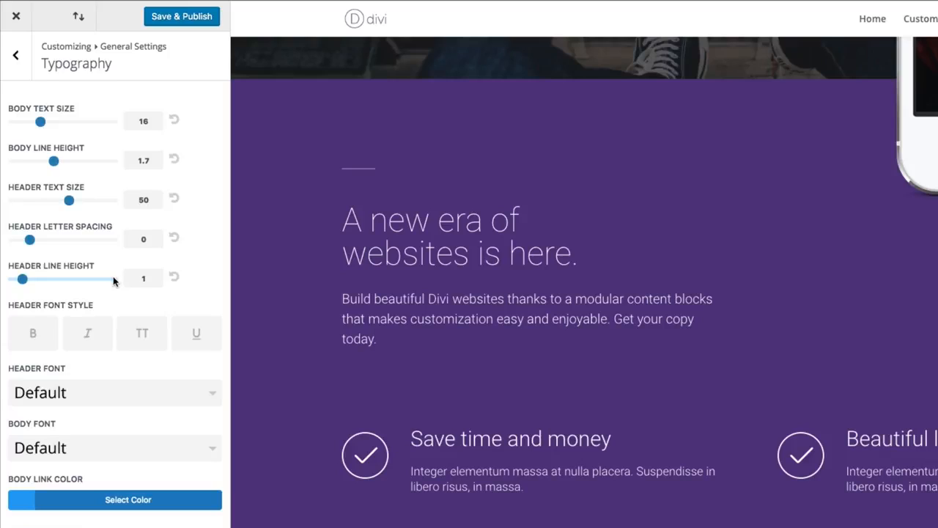
pyautogui.click(18, 62)
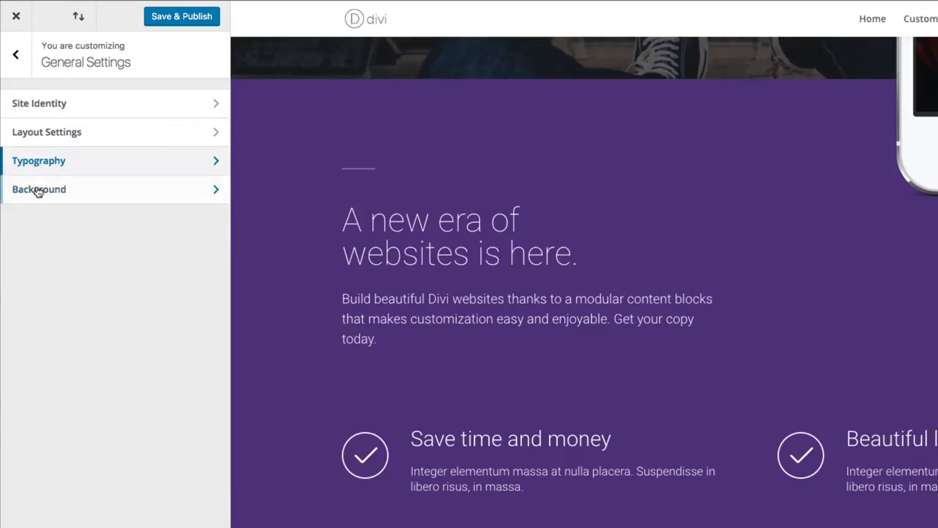
pyautogui.click(15, 66)
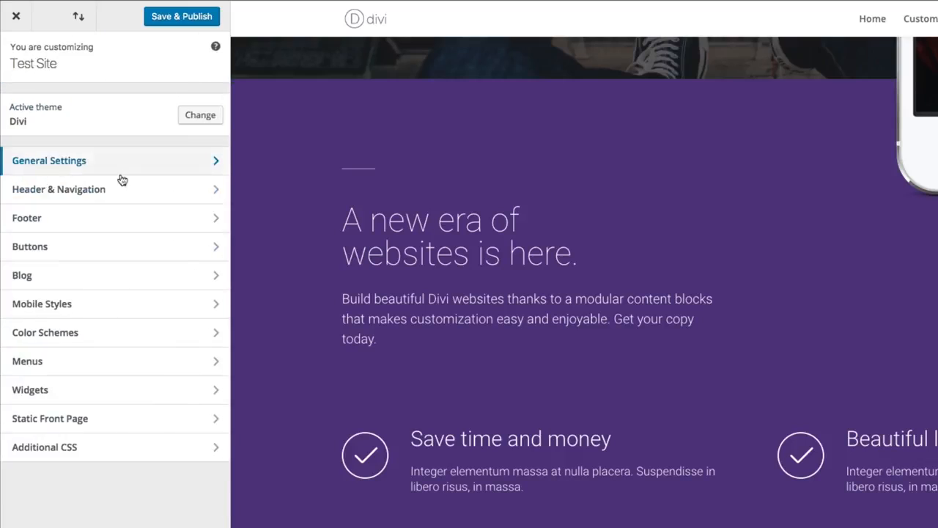
# - Examine the header's behavior while the preview page scrolls, and review the Secondary Menu Bar settings
pyautogui.click(85, 195)
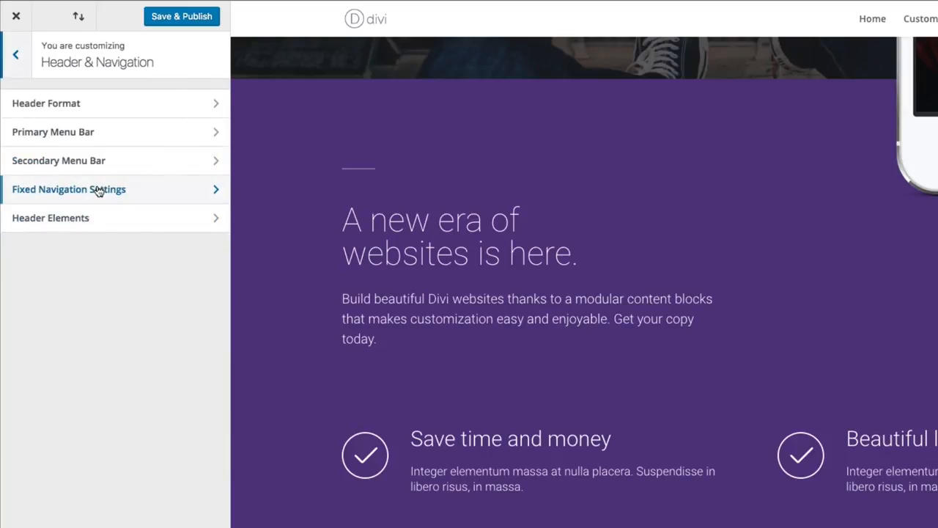
pyautogui.scroll(6, 605, 274)
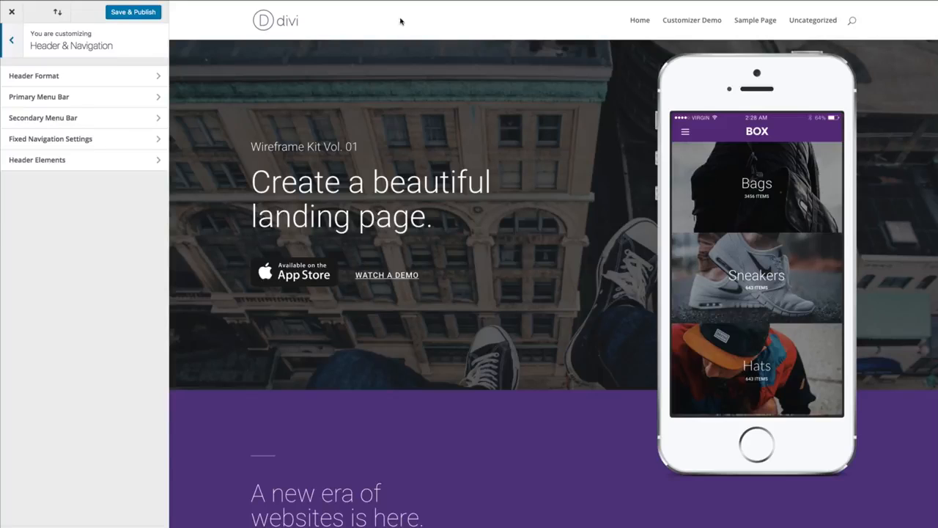
pyautogui.scroll(-4, 440, 81)
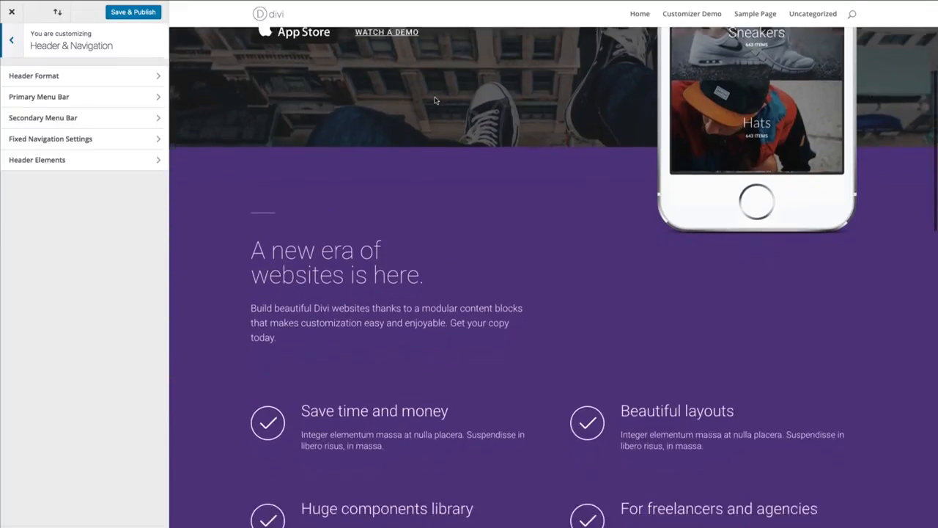
pyautogui.scroll(4, 545, 119)
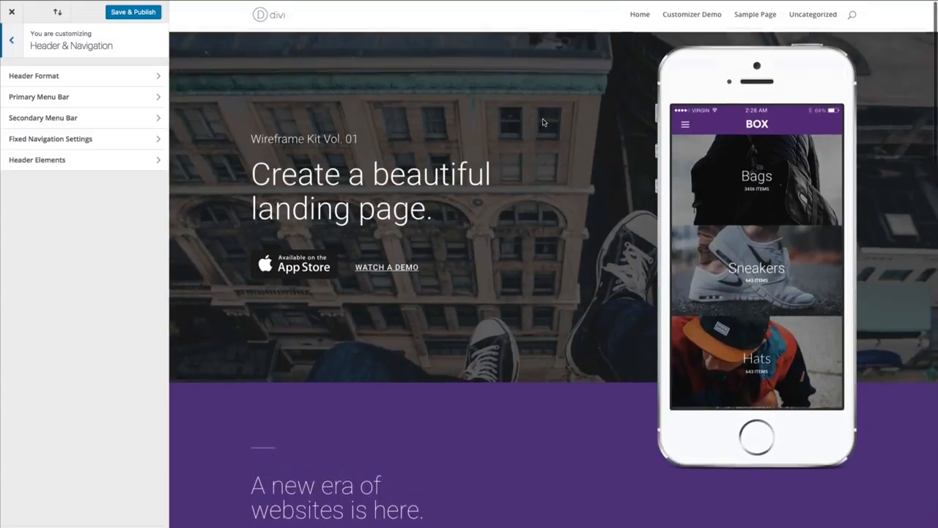
pyautogui.click(87, 119)
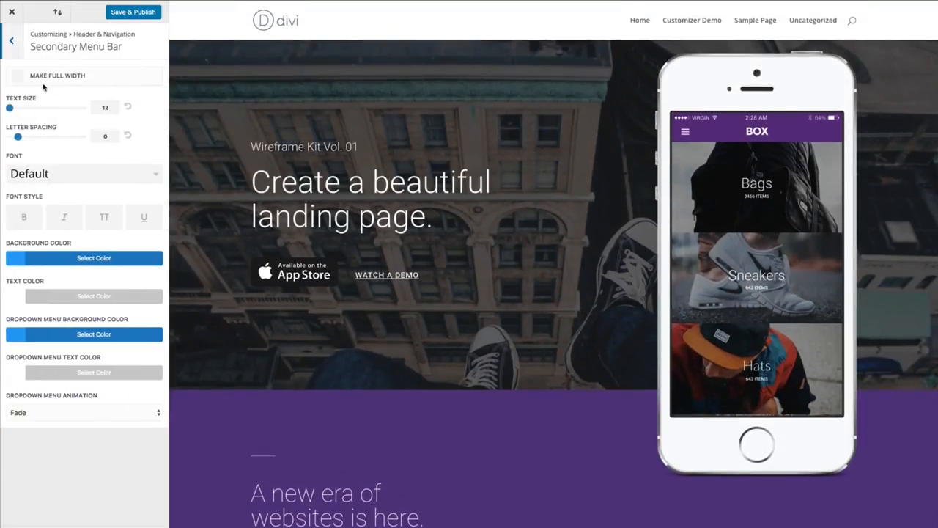
pyautogui.click(11, 40)
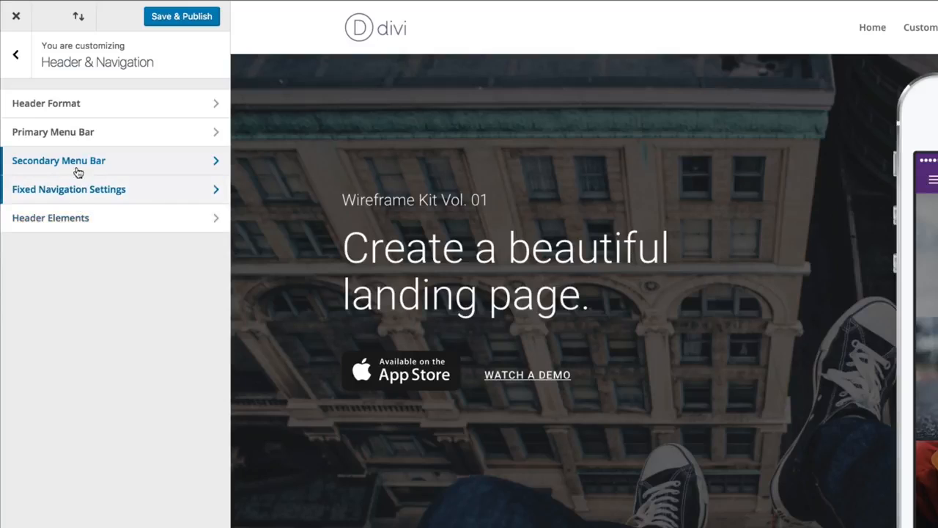
# - Fill in the phone number and the contact e-mail in the Header Elements settings
pyautogui.click(31, 229)
pyautogui.click(96, 186)
pyautogui.write('555-5')
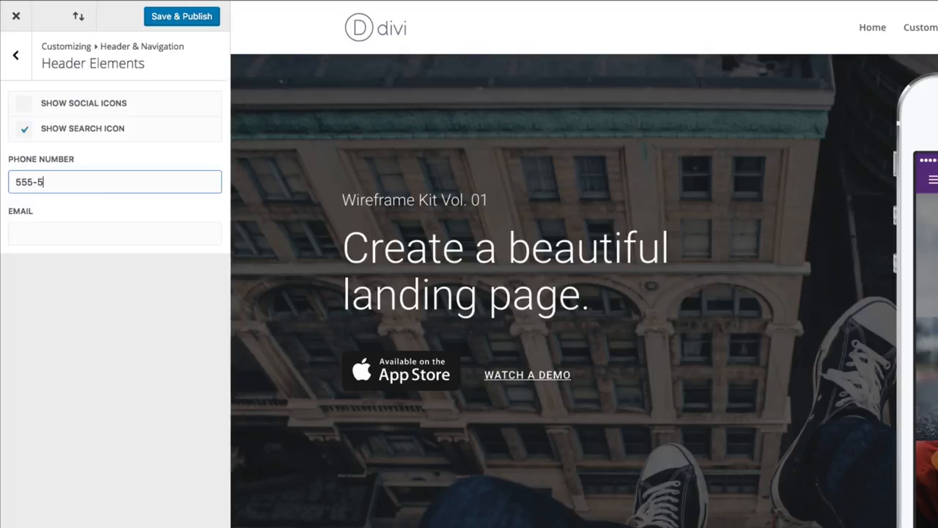
pyautogui.write('55-5555')
pyautogui.click(154, 230)
pyautogui.write('email@website.com')
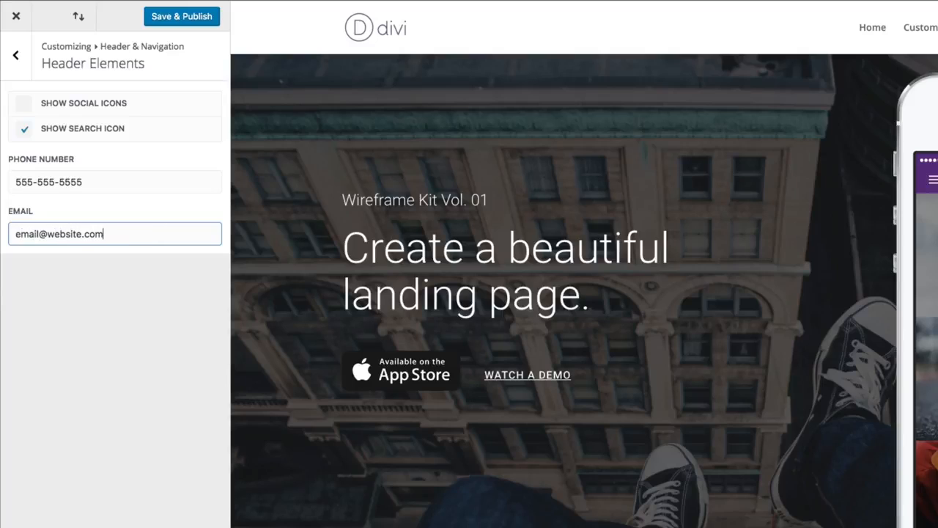
pyautogui.click(16, 57)
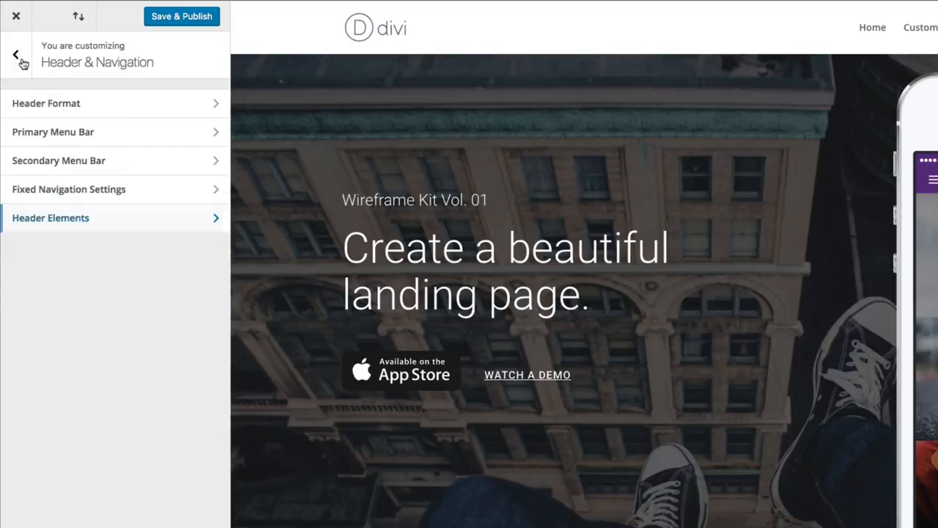
# - Save and publish the customizer changes and open the Secondary Menu Bar settings under Header & Navigation
pyautogui.click(78, 162)
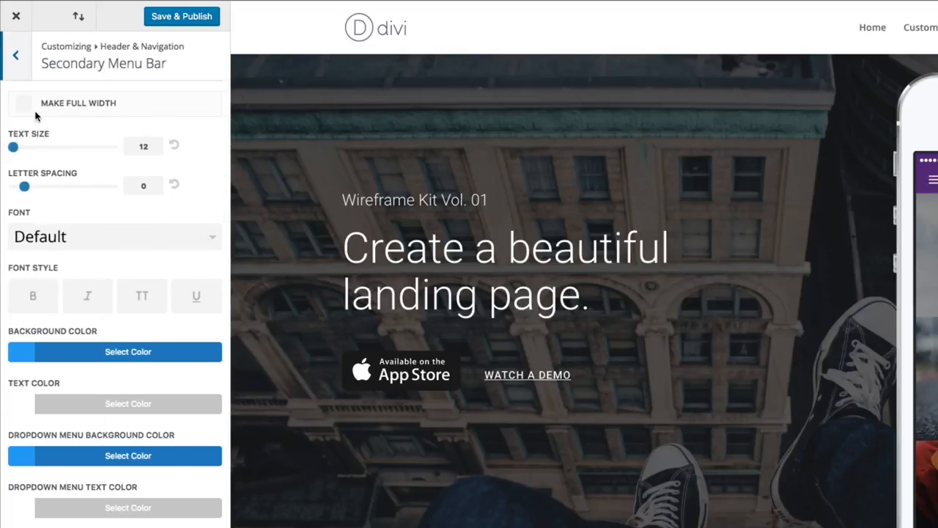
pyautogui.click(171, 20)
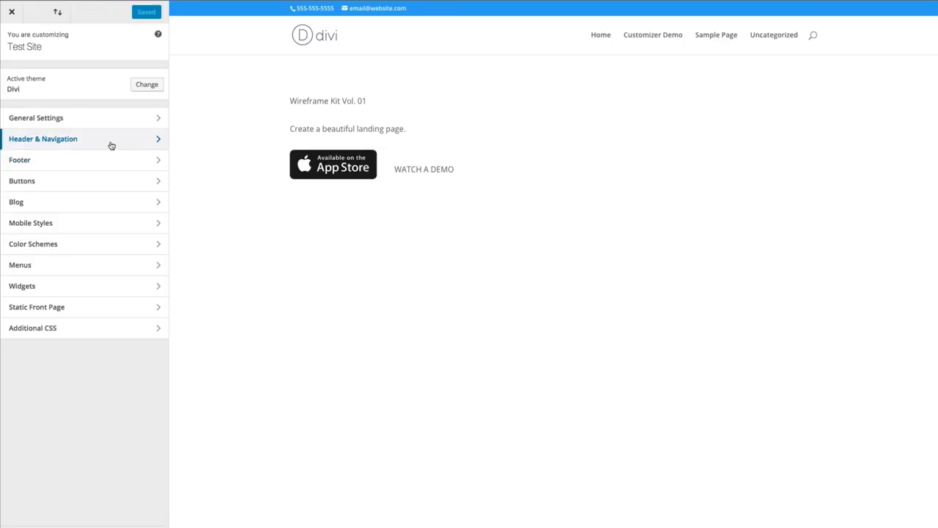
pyautogui.click(110, 143)
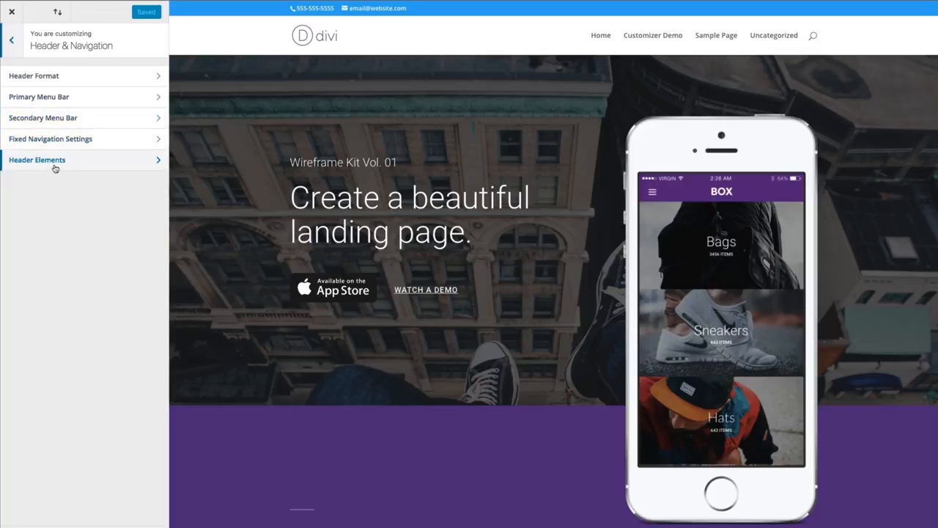
pyautogui.click(54, 119)
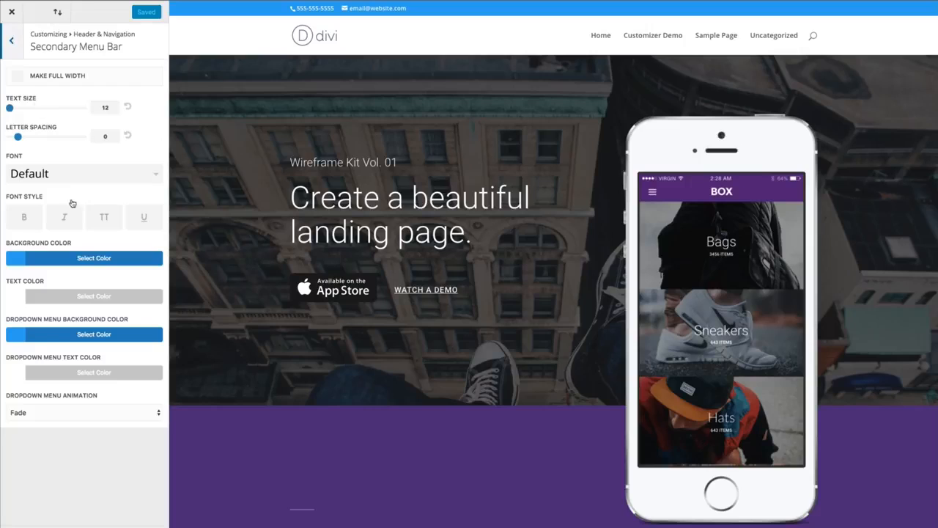
# - Set the Secondary Menu Bar's background color to the purple preset swatch and return to the Header & Navigation settings
pyautogui.click(89, 261)
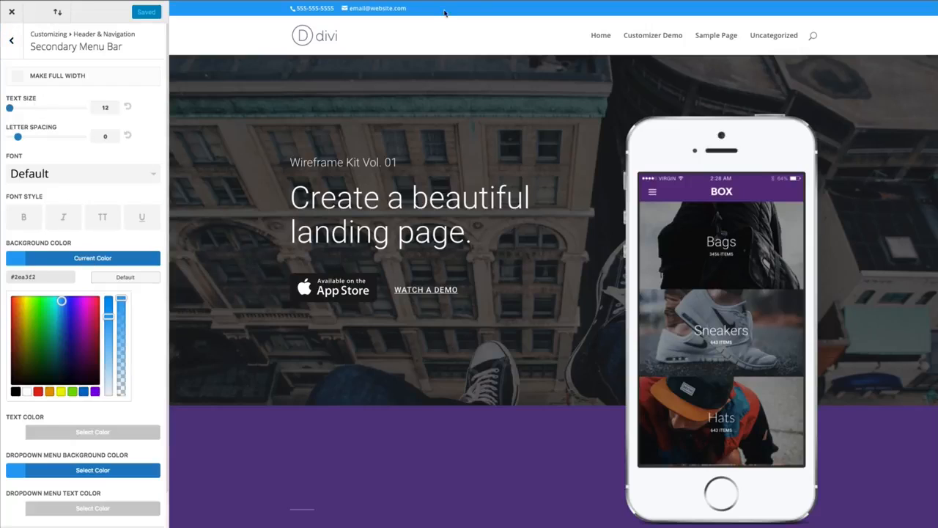
pyautogui.click(95, 390)
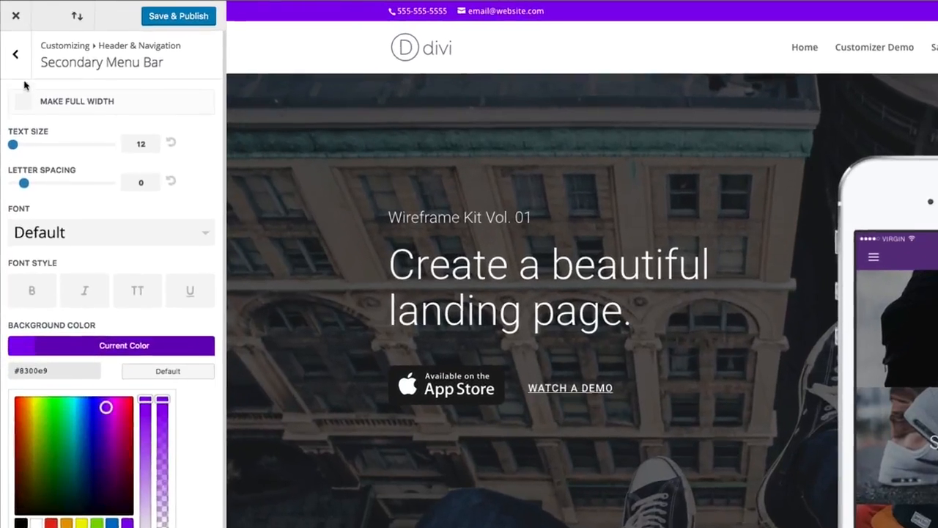
pyautogui.click(11, 40)
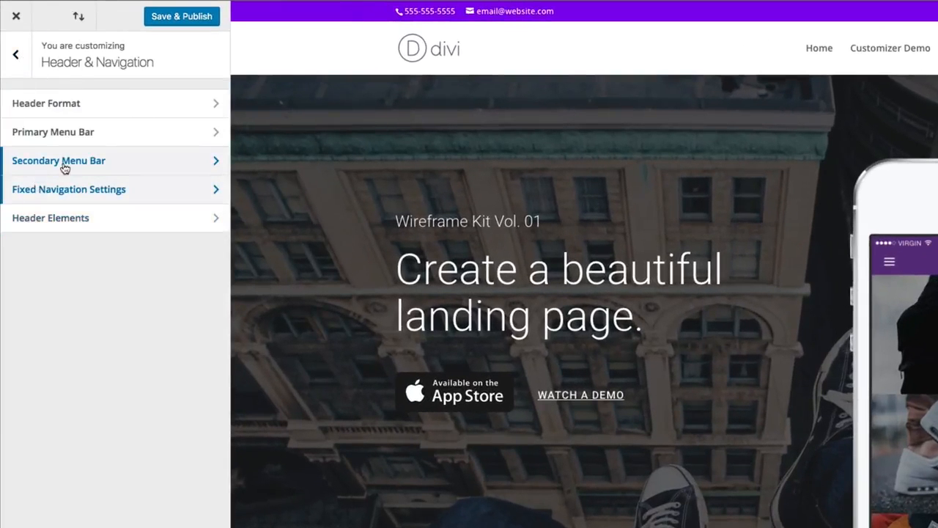
# - Try a menu height of 83, a logo max height of 59 and a text size of 17 for the Primary Menu Bar
pyautogui.click(71, 138)
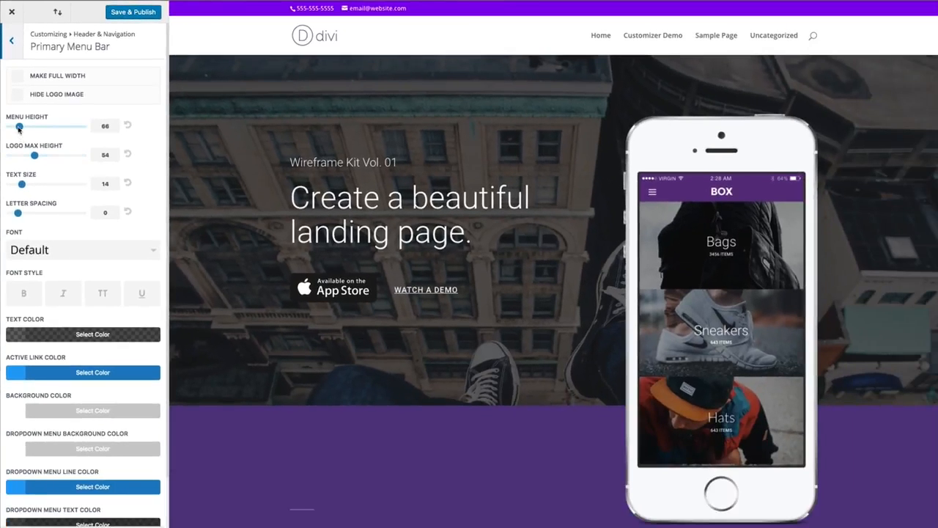
pyautogui.moveTo(19, 127)
pyautogui.mouseDown()
pyautogui.moveTo(32, 127)
pyautogui.moveTo(24, 127)
pyautogui.mouseUp()
pyautogui.moveTo(36, 159); pyautogui.dragTo(40, 188)
pyautogui.scroll(-2, 74, 300)
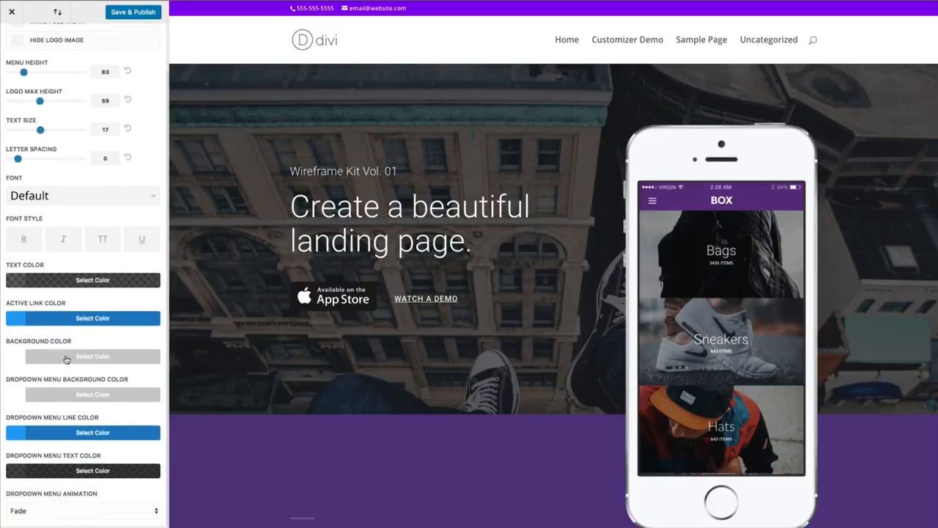
pyautogui.scroll(2, 80, 350)
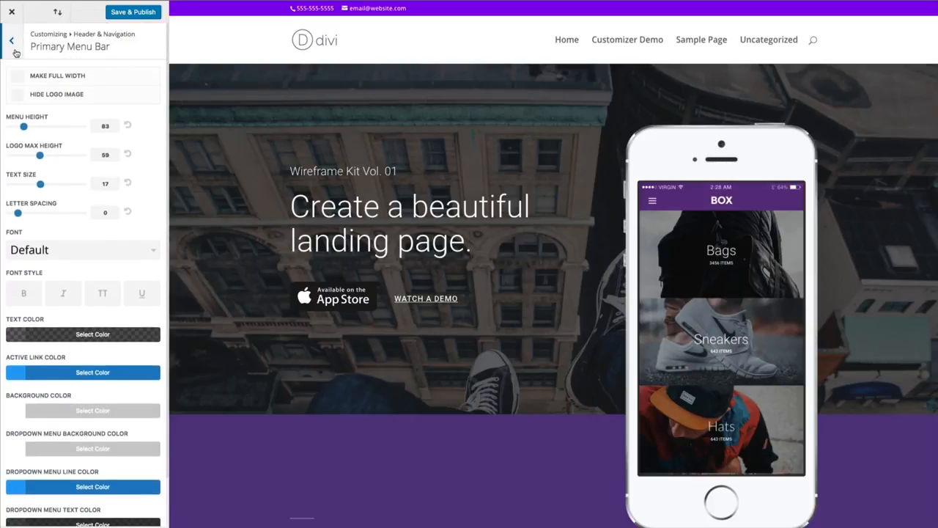
# - Reset the Primary Menu Bar's menu height, logo max height and text size to their defaults
pyautogui.click(127, 125)
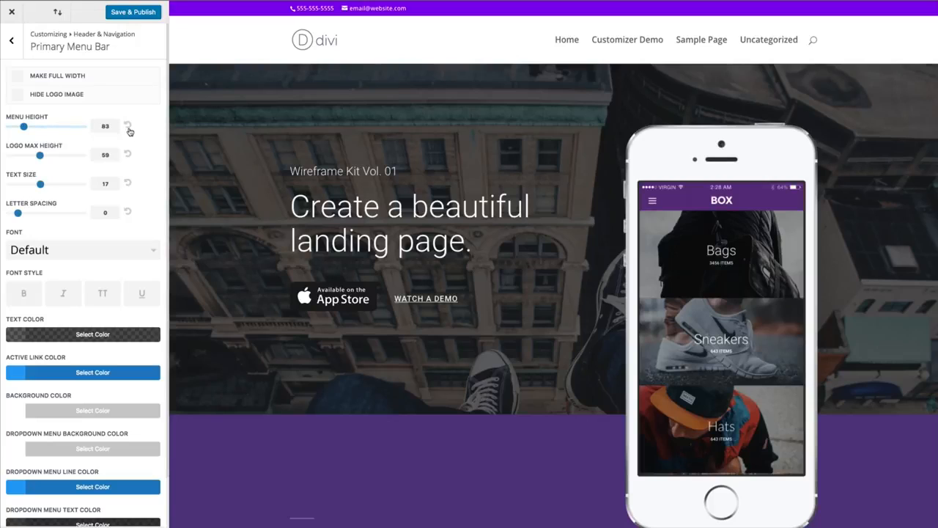
pyautogui.click(126, 154)
pyautogui.click(127, 183)
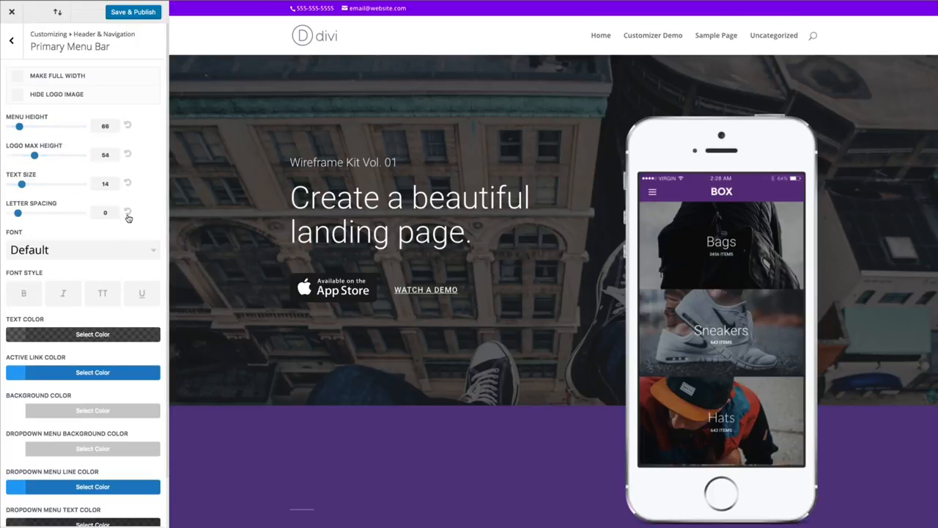
pyautogui.click(11, 40)
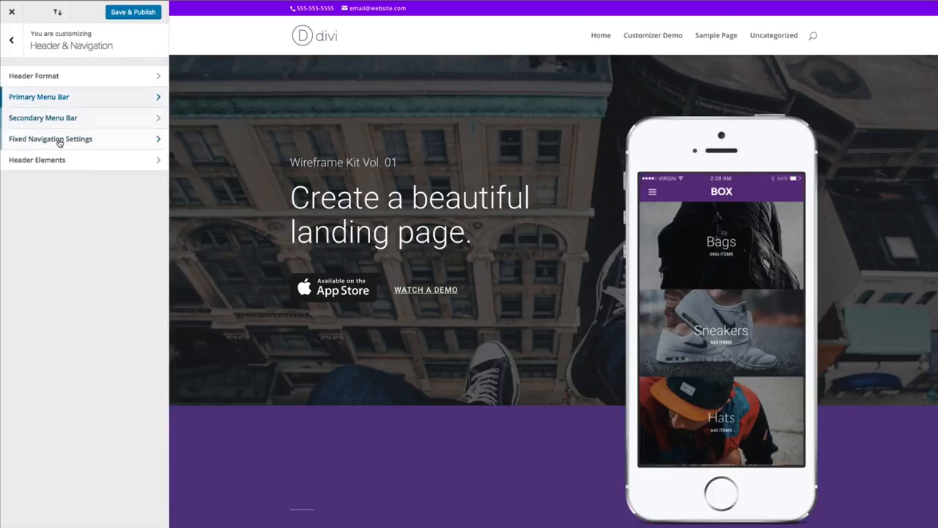
# - Set the fixed menu height to 79 in the Fixed Navigation Settings and return to the main customizer list
pyautogui.click(25, 140)
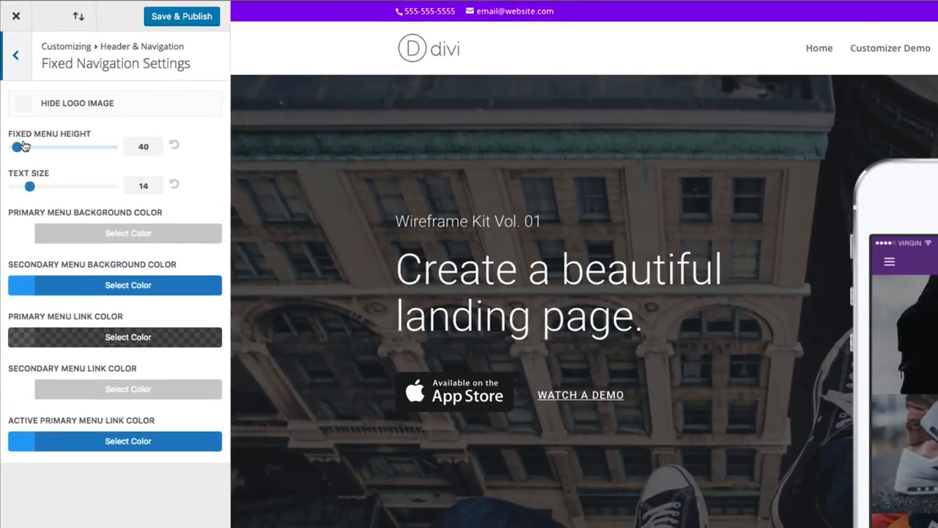
pyautogui.scroll(-4, 582, 125)
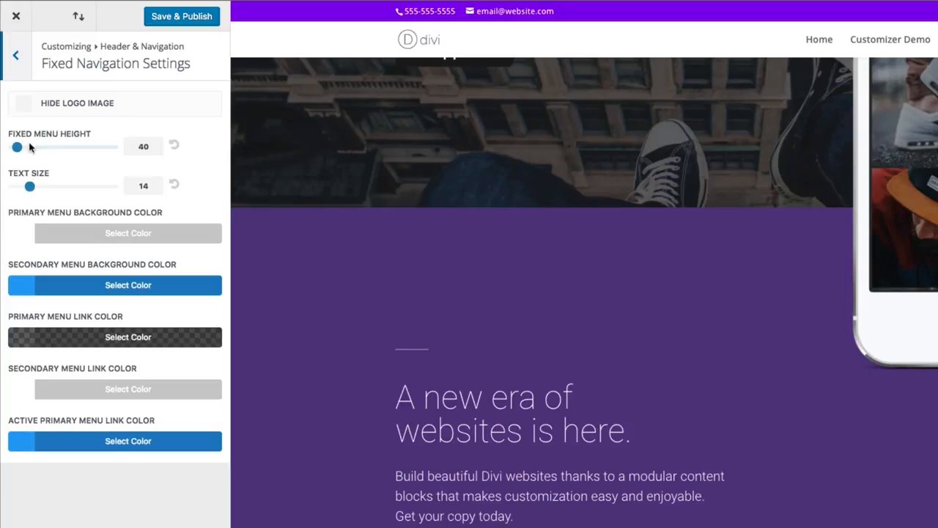
pyautogui.moveTo(17, 147)
pyautogui.mouseDown()
pyautogui.moveTo(59, 146)
pyautogui.moveTo(15, 147)
pyautogui.moveTo(34, 147)
pyautogui.mouseUp()
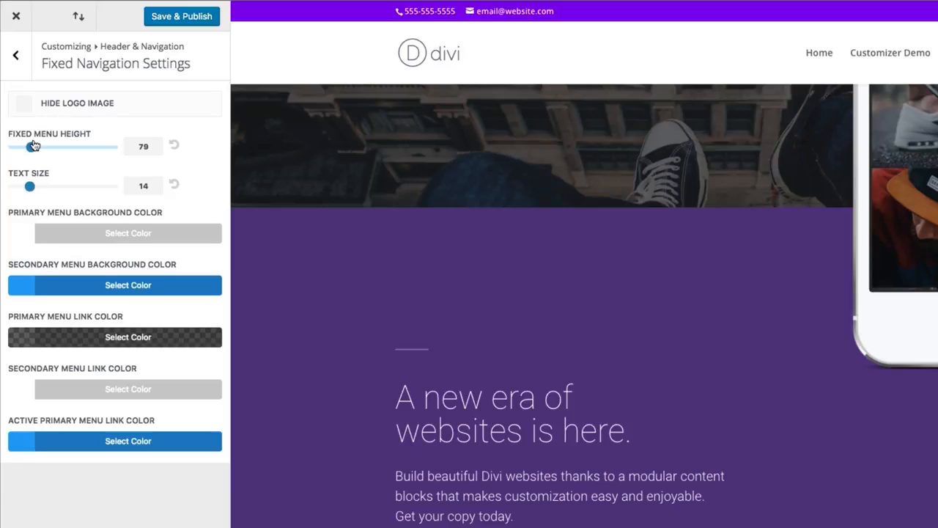
pyautogui.click(16, 55)
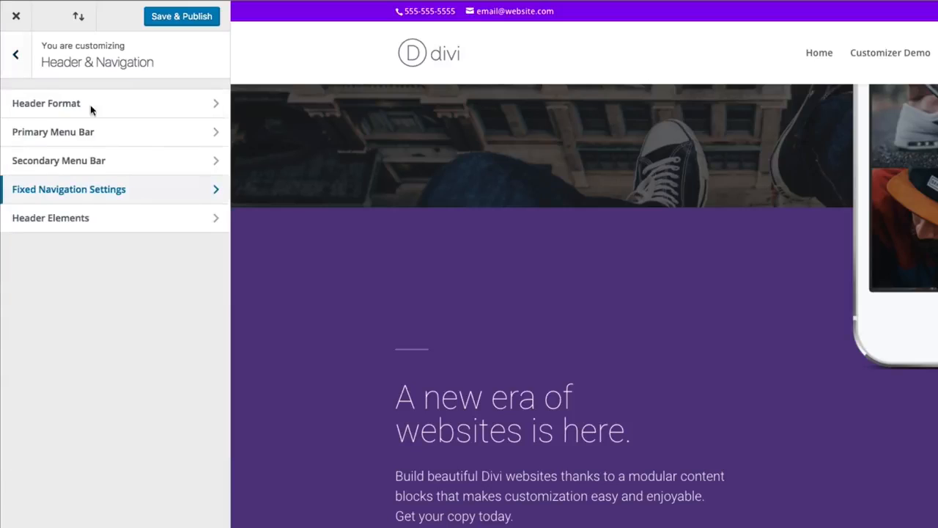
pyautogui.click(15, 55)
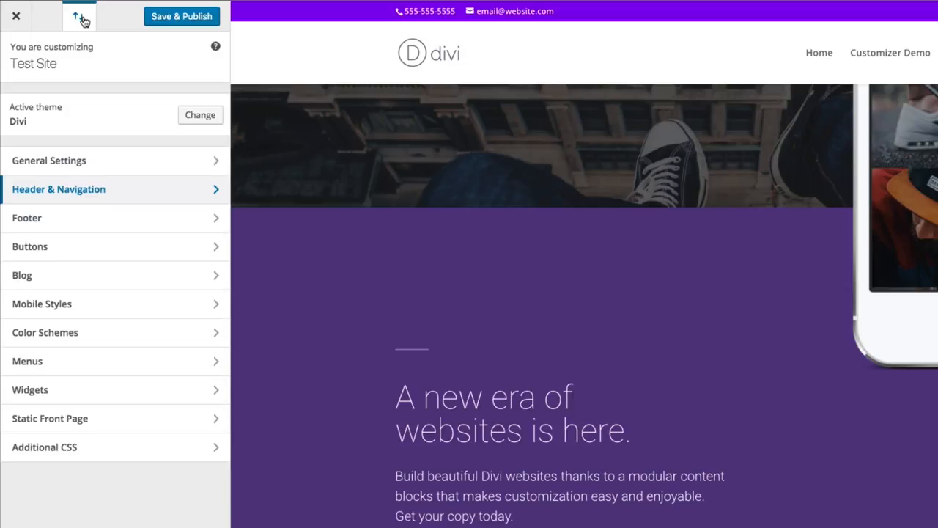
# - Review the export options for the Divi Customizer settings in the Portability dialog and close it without exporting
pyautogui.click(81, 18)
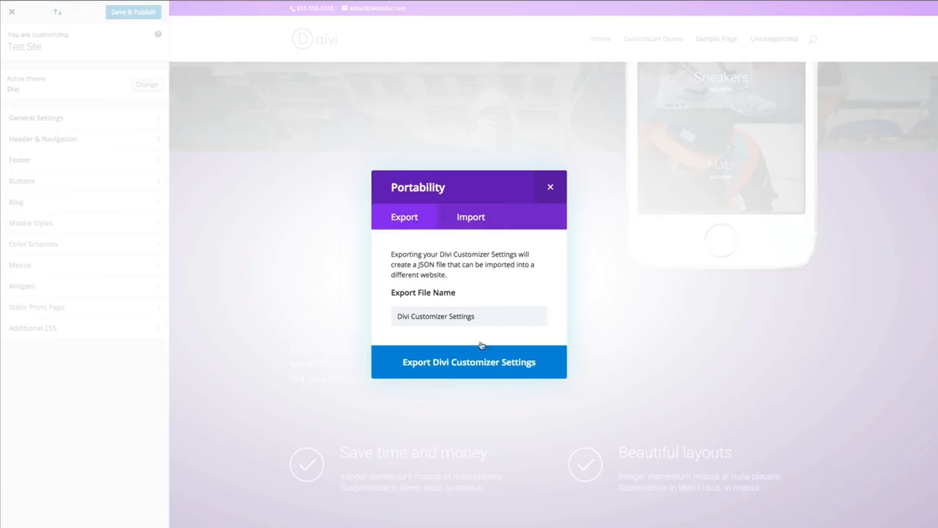
pyautogui.click(486, 315)
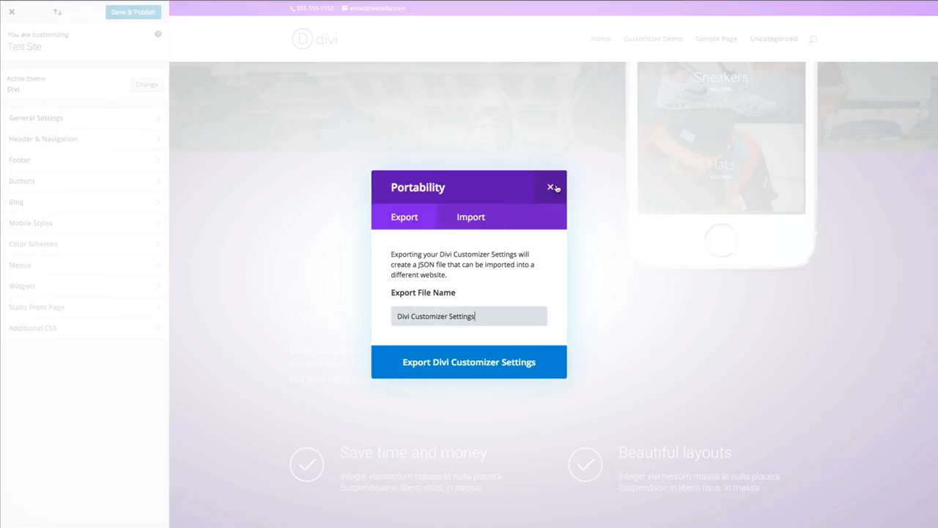
pyautogui.click(551, 188)
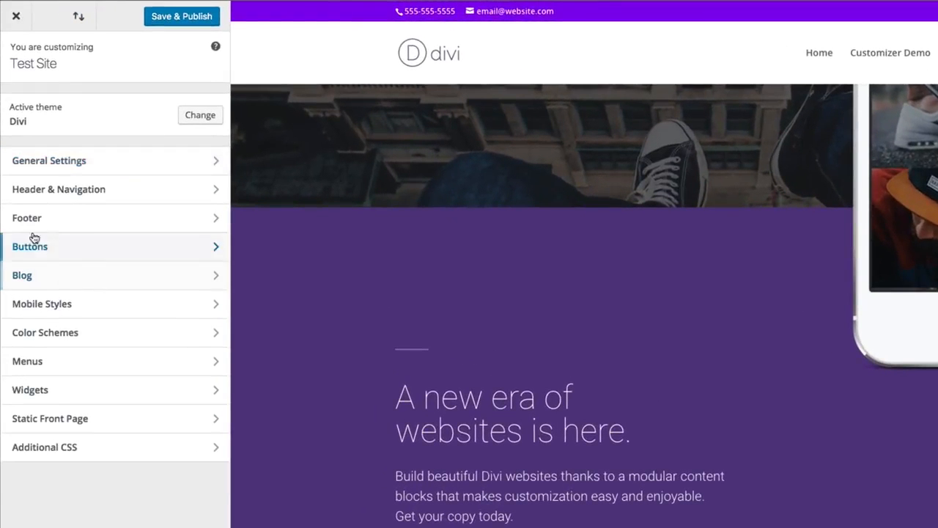
# - Change the footer's column layout to three equal columns
pyautogui.click(98, 220)
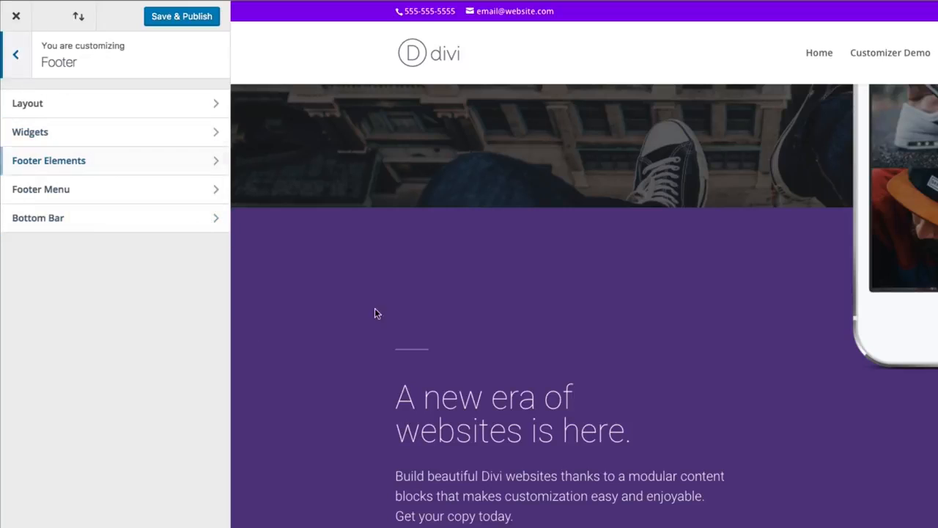
pyautogui.scroll(-15, 408, 329)
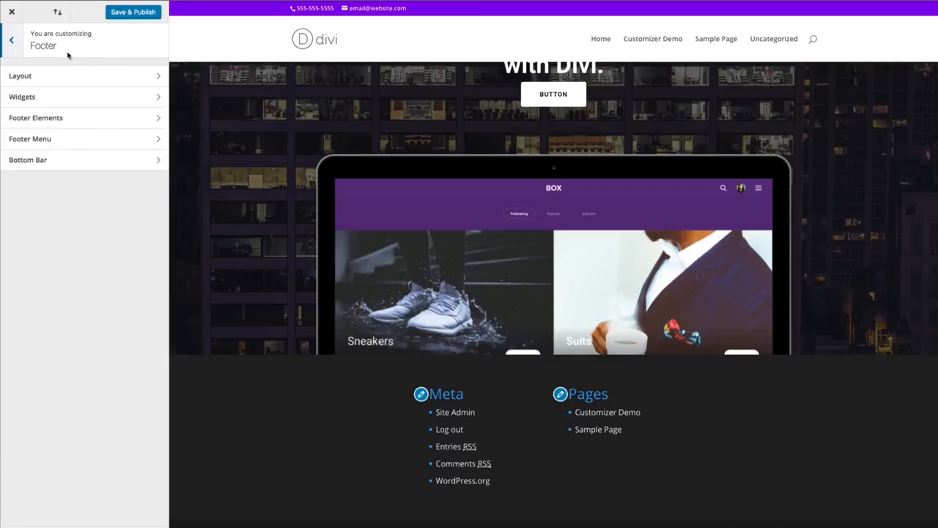
pyautogui.click(38, 76)
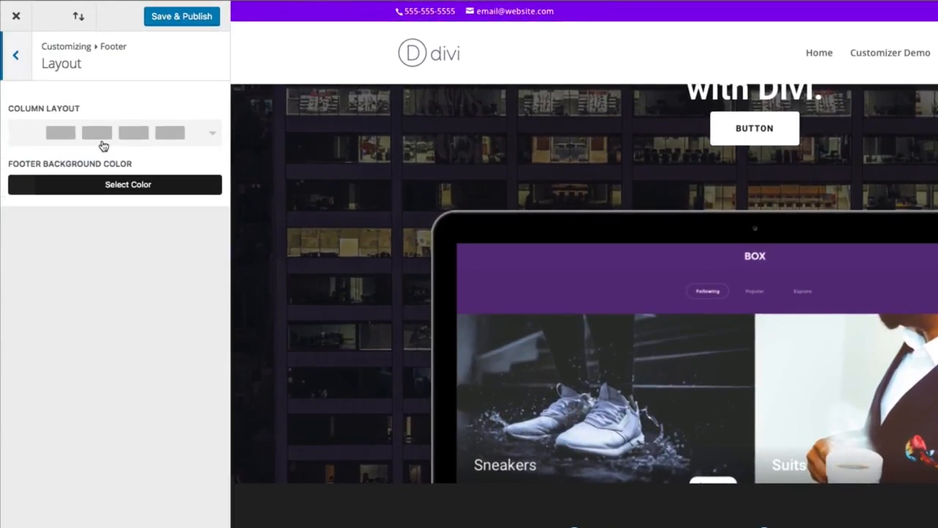
pyautogui.click(75, 104)
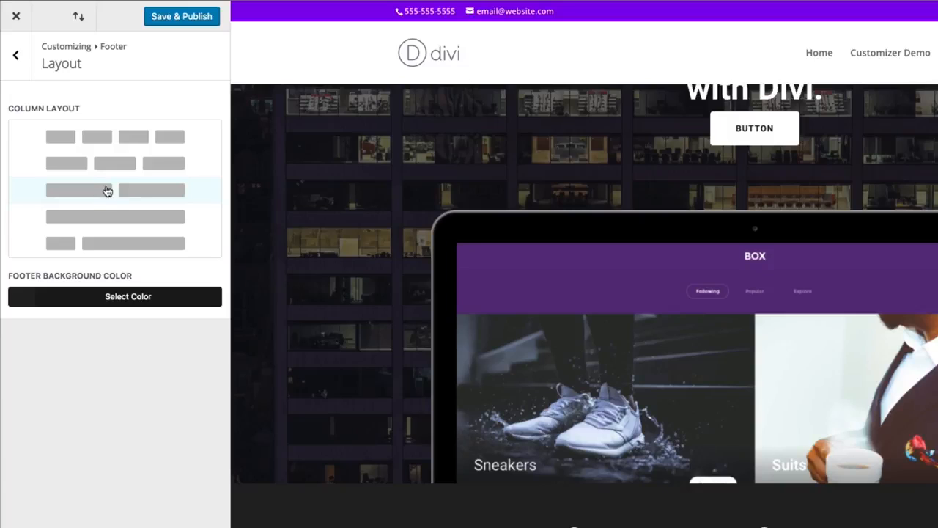
pyautogui.click(115, 164)
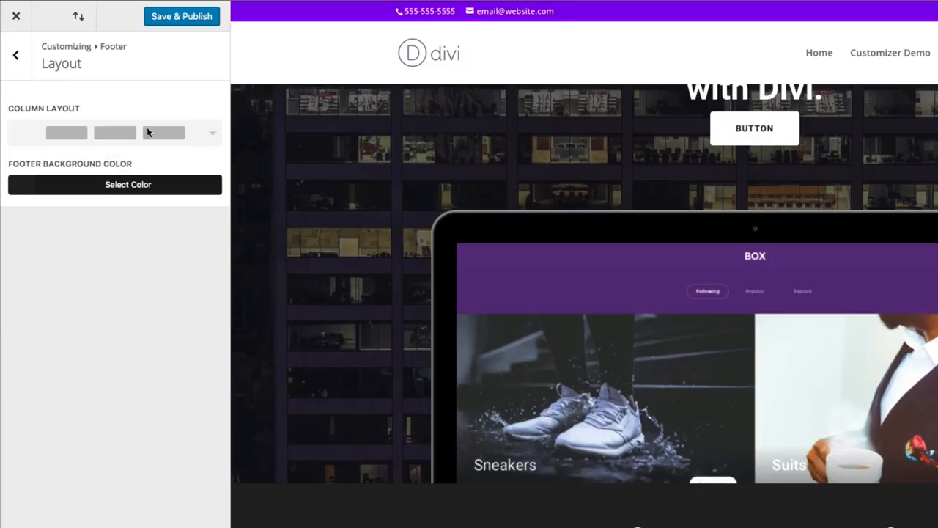
pyautogui.click(24, 66)
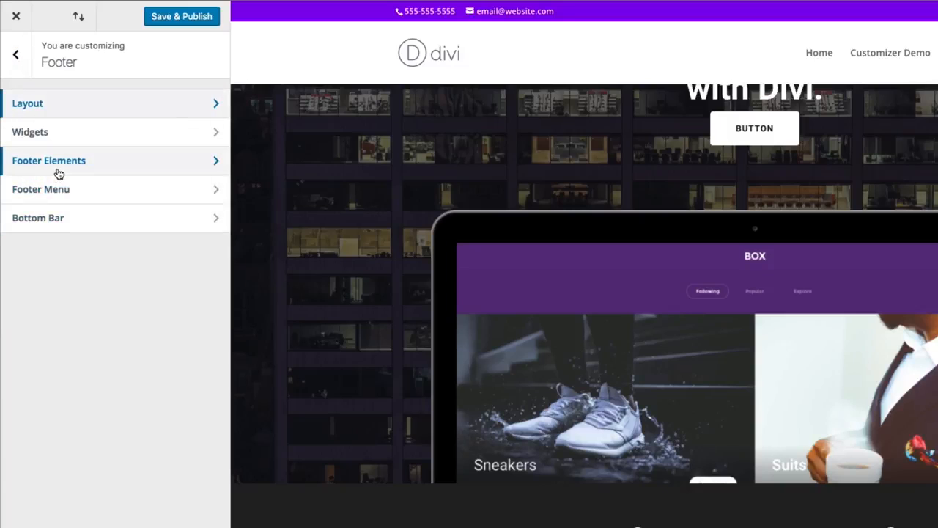
# - Set the footer widgets' body/link text size to 17
pyautogui.click(55, 141)
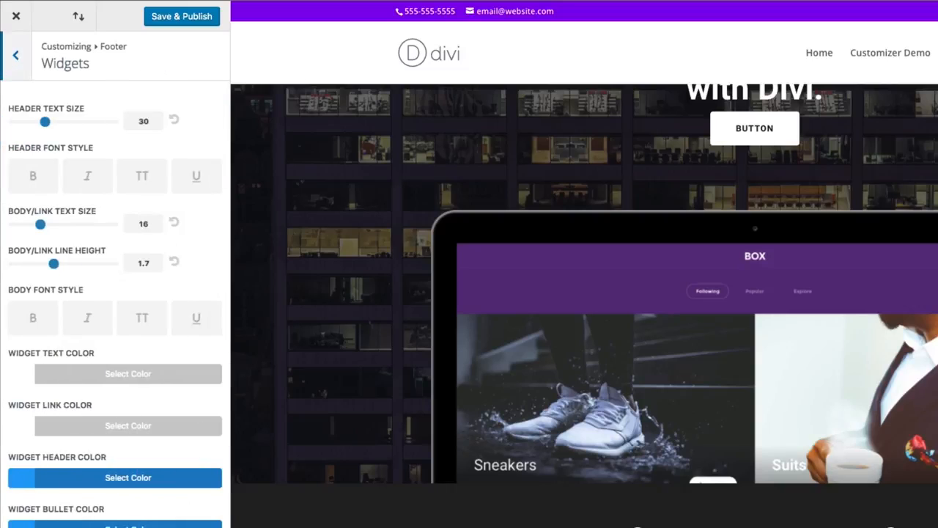
pyautogui.moveTo(48, 229)
pyautogui.mouseDown()
pyautogui.moveTo(65, 229)
pyautogui.moveTo(43, 232)
pyautogui.mouseUp()
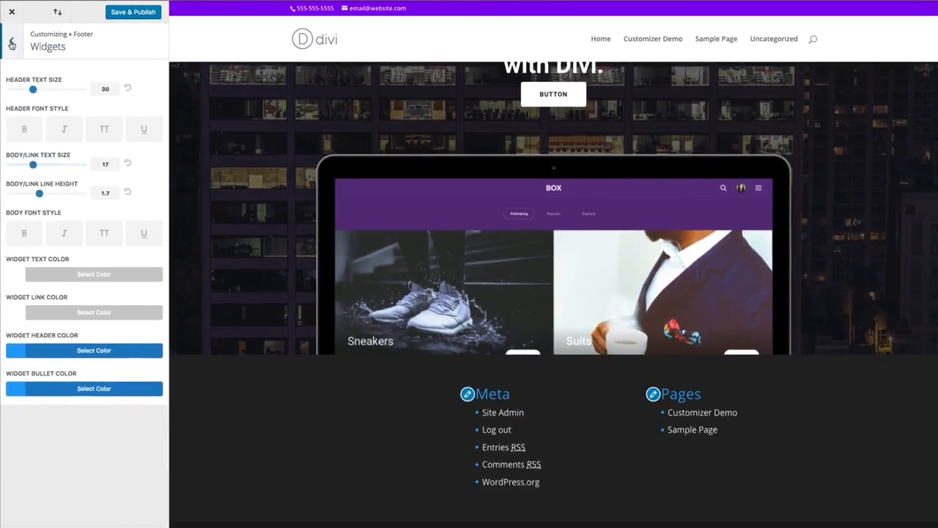
pyautogui.click(11, 40)
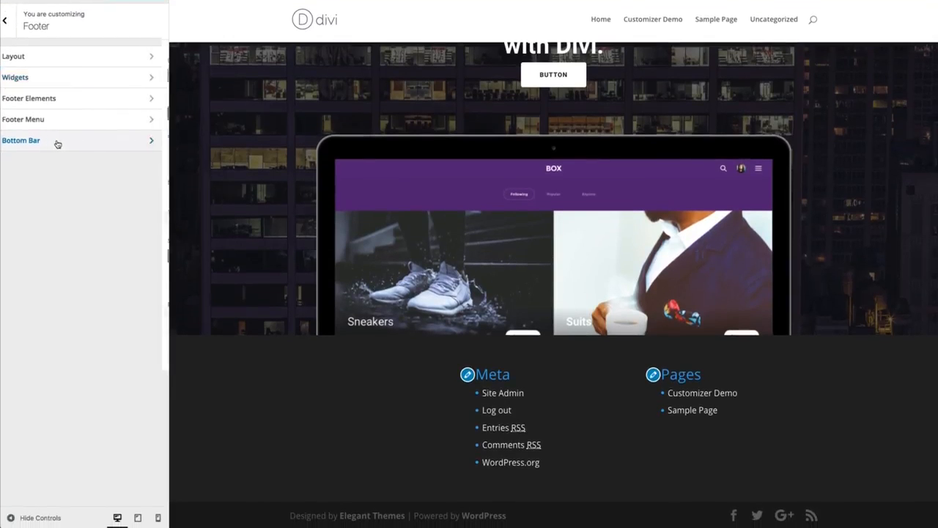
# - Review the footer's Bottom Bar settings, including the footer credits field, and return to the main customizer list
pyautogui.click(59, 157)
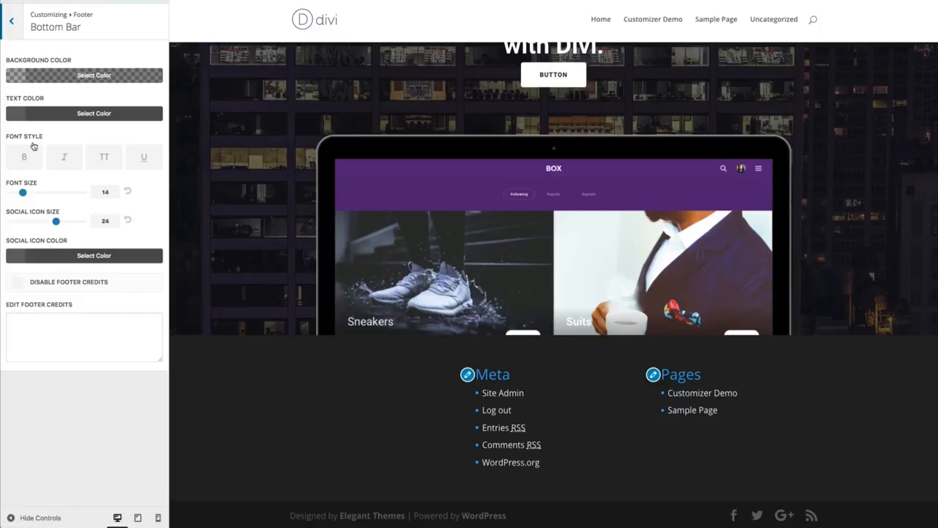
pyautogui.click(15, 330)
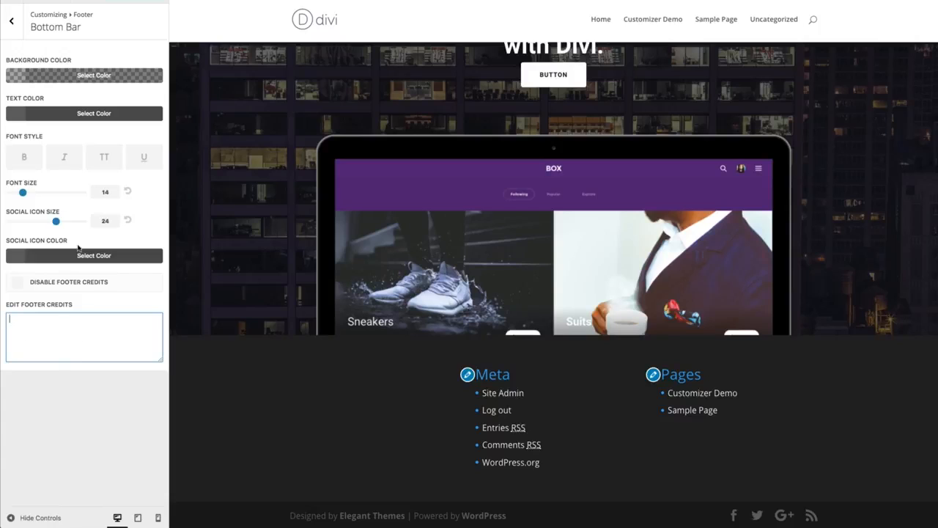
pyautogui.click(15, 29)
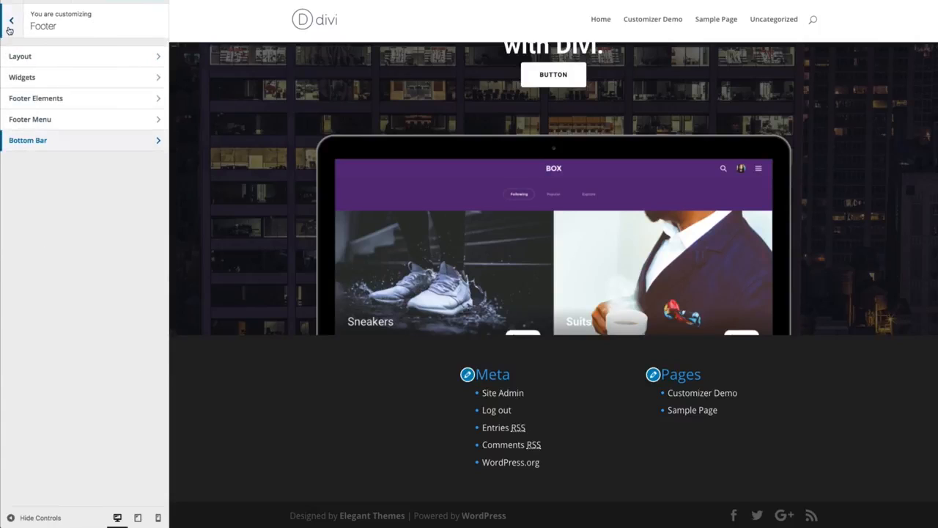
pyautogui.click(11, 29)
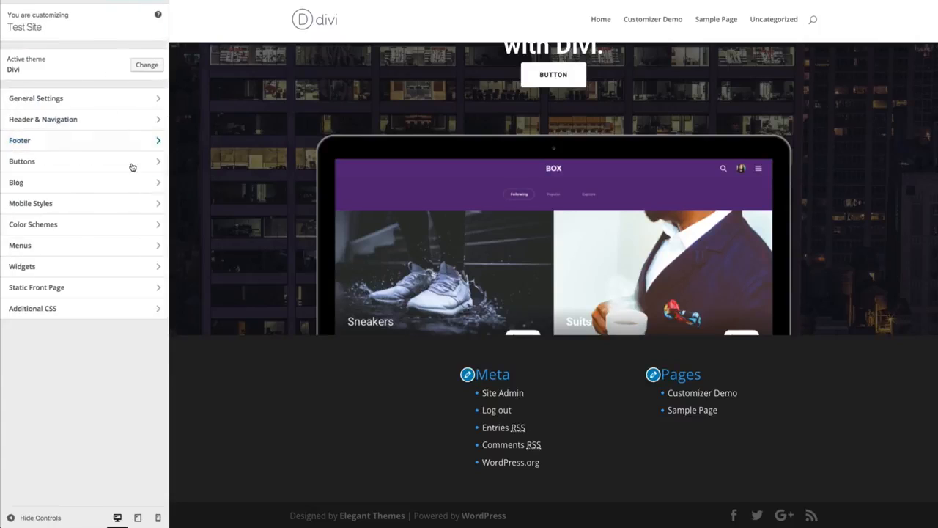
# - Look over the Buttons and Color Schemes sections and return to the main customizer list
pyautogui.click(51, 165)
pyautogui.scroll(10, 301, 287)
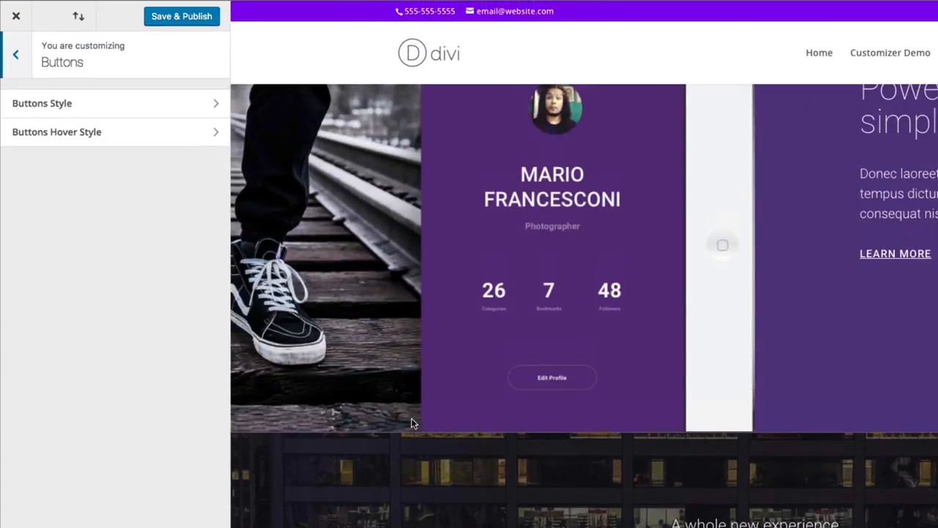
pyautogui.scroll(10, 411, 423)
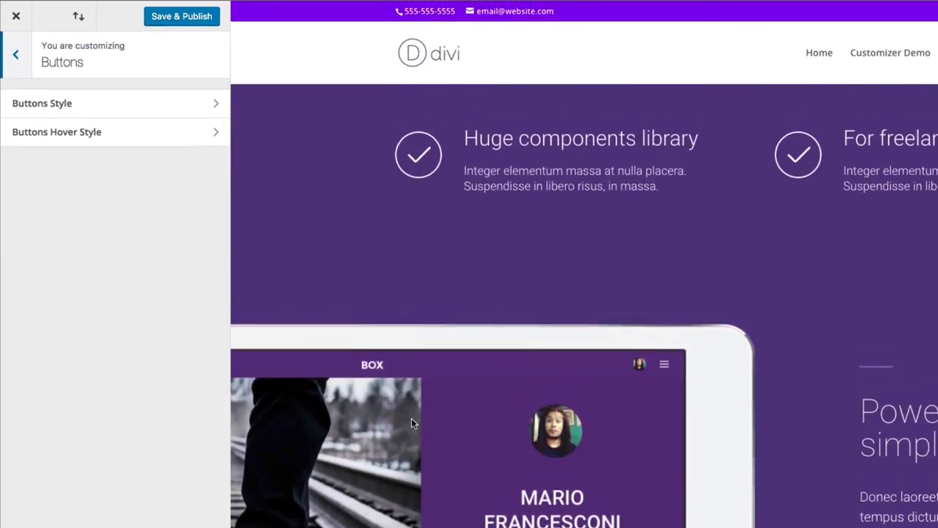
pyautogui.click(16, 63)
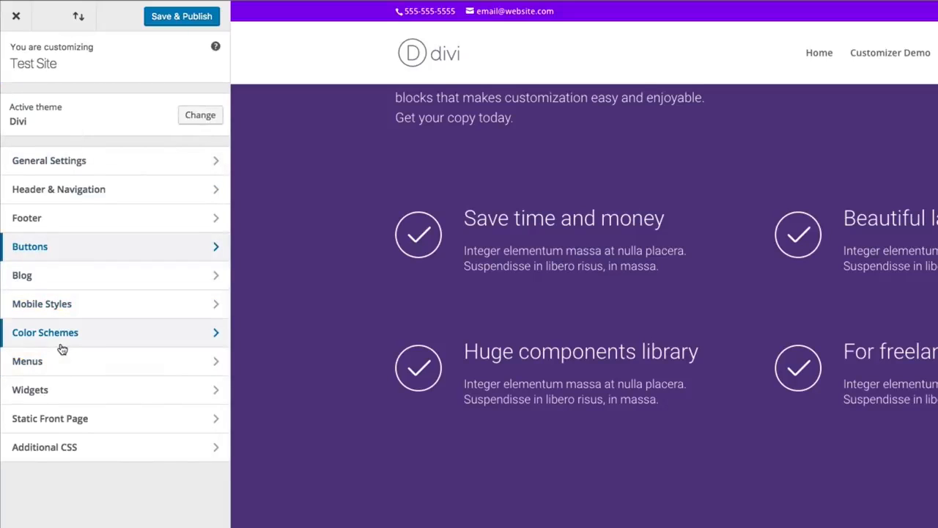
pyautogui.click(64, 342)
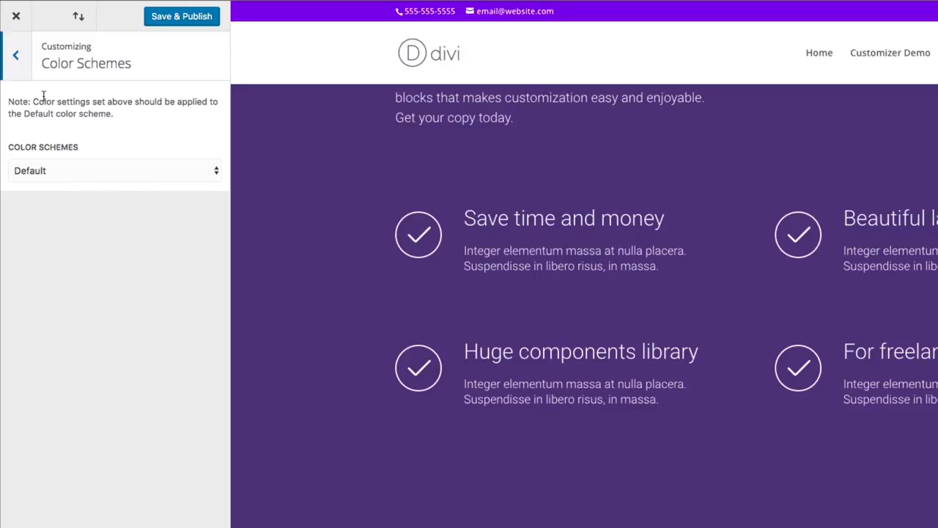
pyautogui.click(15, 56)
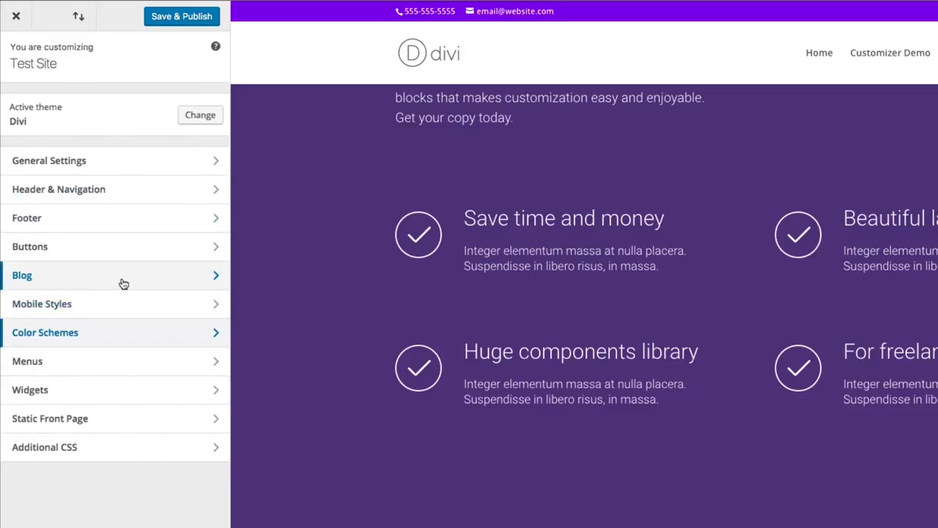
# - Review the Layout Settings under General Settings, including the theme accent color, and return to the main customizer list
pyautogui.click(91, 170)
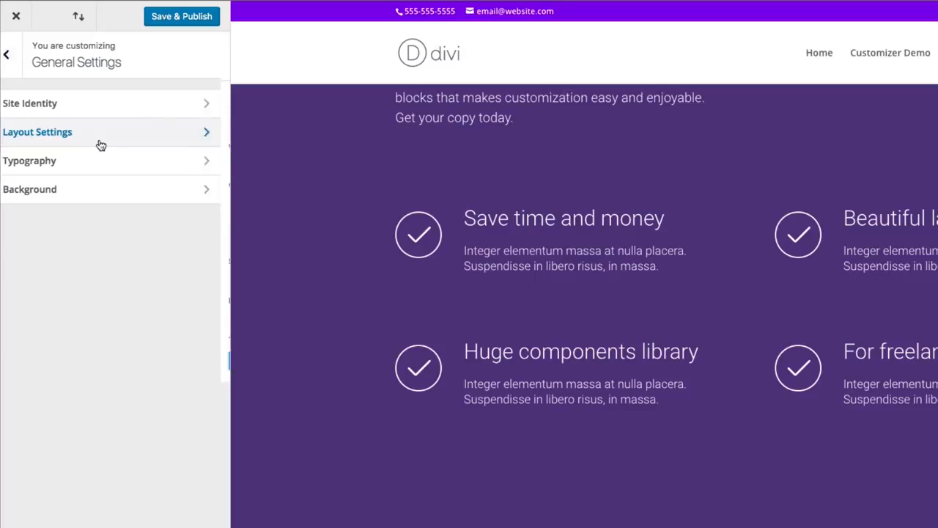
pyautogui.click(99, 144)
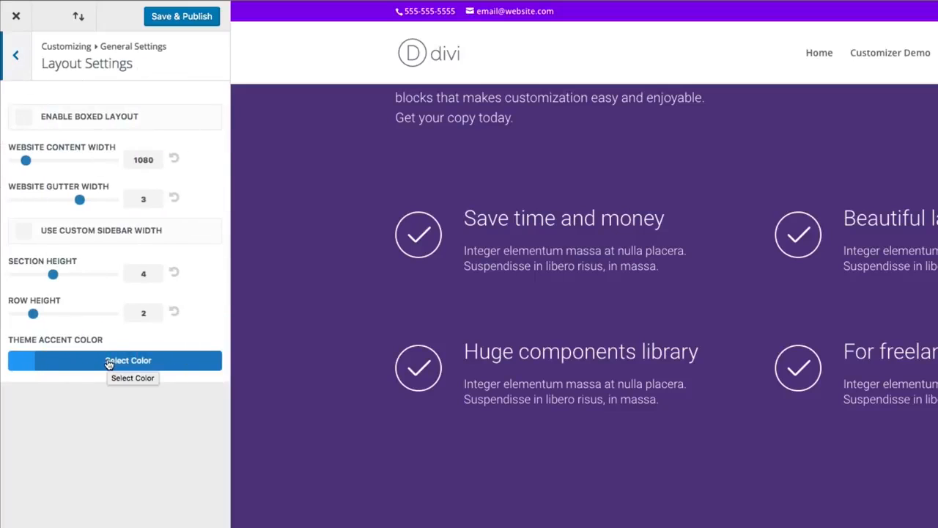
pyautogui.click(22, 61)
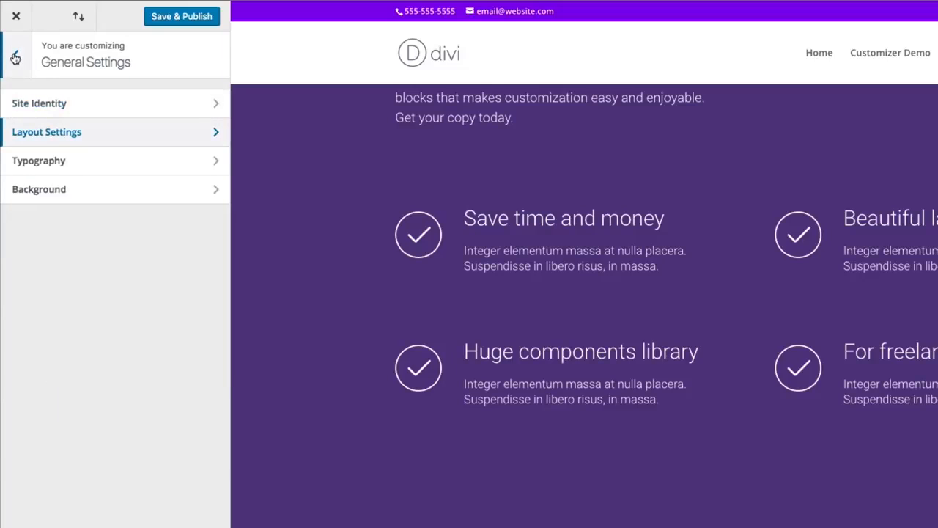
pyautogui.click(17, 59)
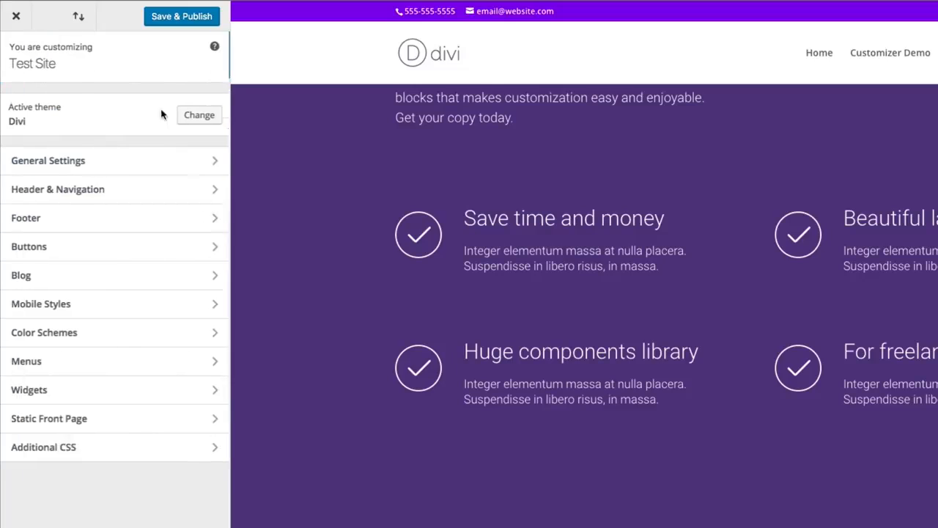
# - Examine the Tablet and Phone settings in Mobile Styles, check the phone preview, and return to the main customizer list
pyautogui.click(73, 313)
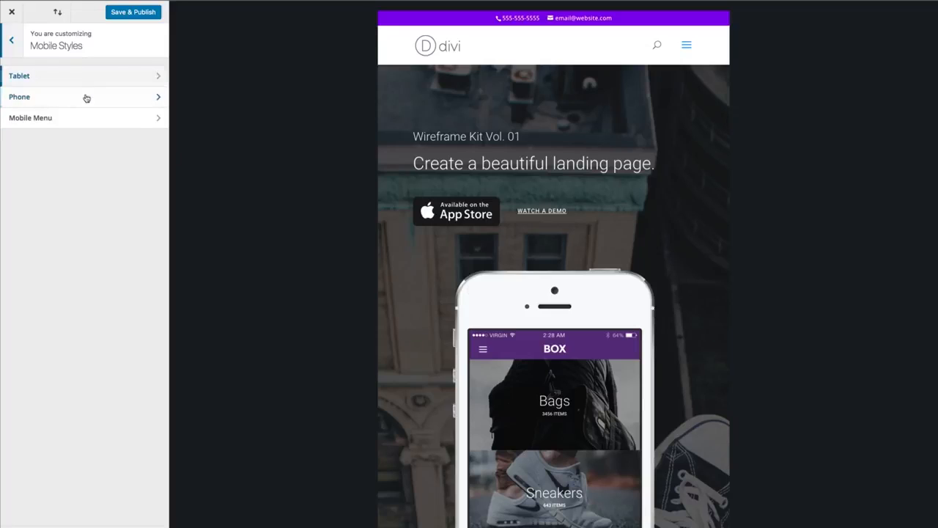
pyautogui.click(67, 79)
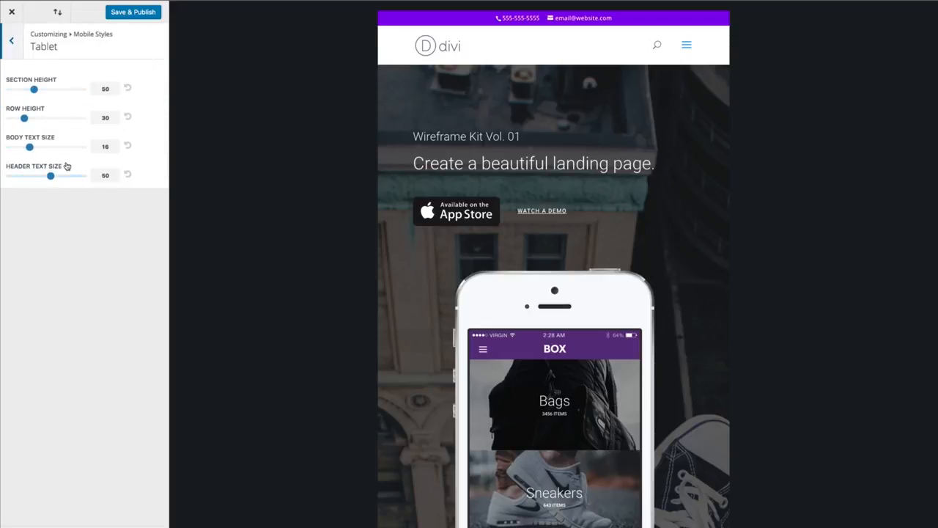
pyautogui.click(13, 44)
pyautogui.click(40, 101)
pyautogui.scroll(-10, 579, 253)
pyautogui.scroll(-1, 579, 253)
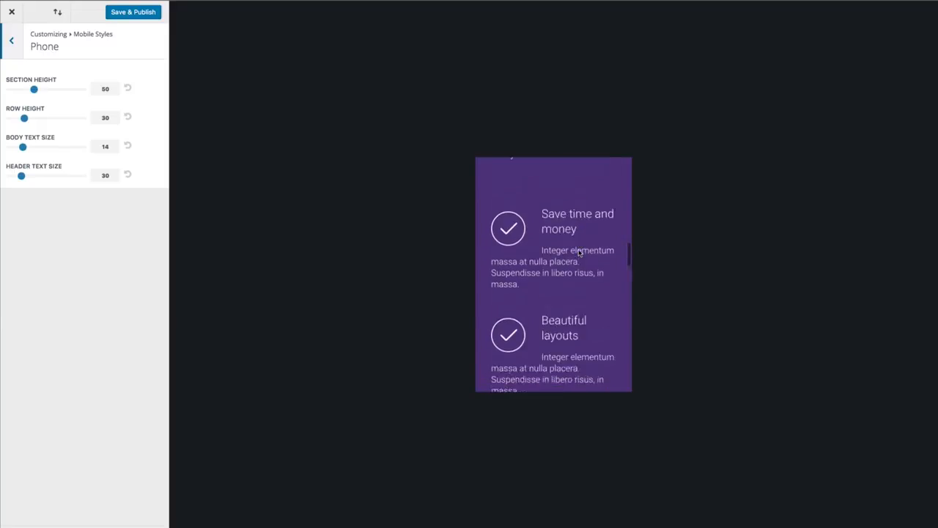
pyautogui.scroll(6, 579, 253)
pyautogui.click(13, 43)
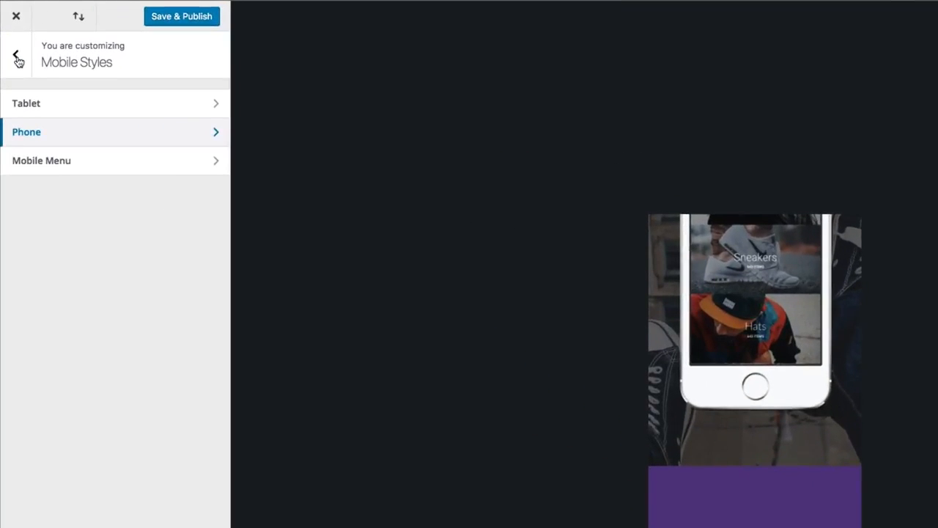
pyautogui.click(13, 43)
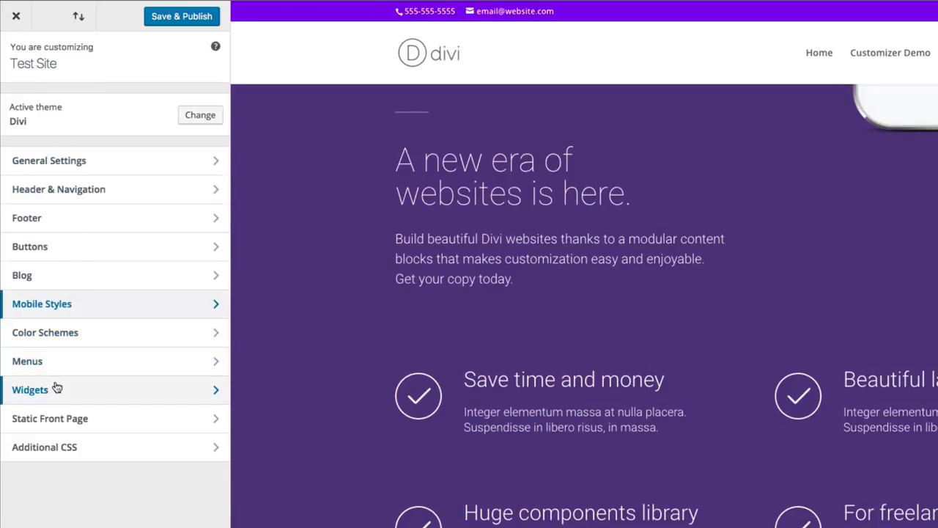
# - Look over the Menus and Widgets sections, check the footer widgets in the page preview, and return to the main list
pyautogui.click(124, 363)
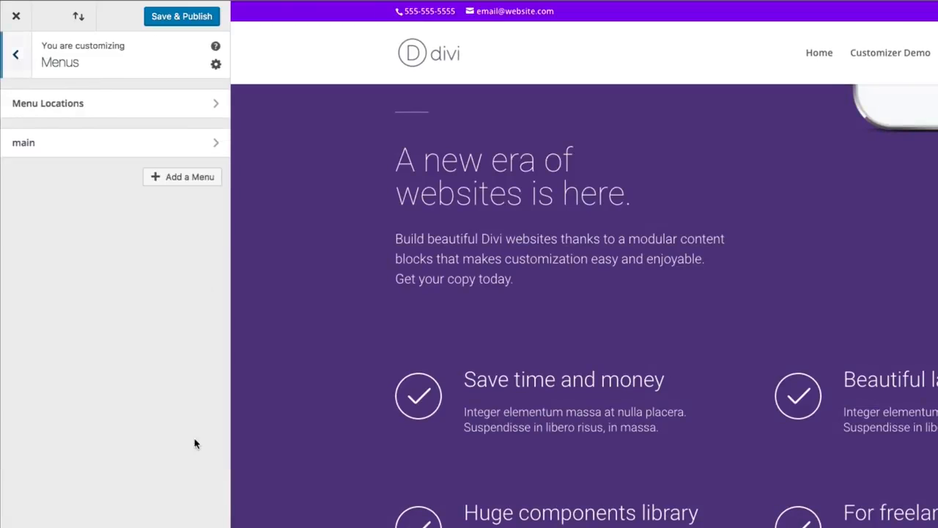
pyautogui.click(15, 54)
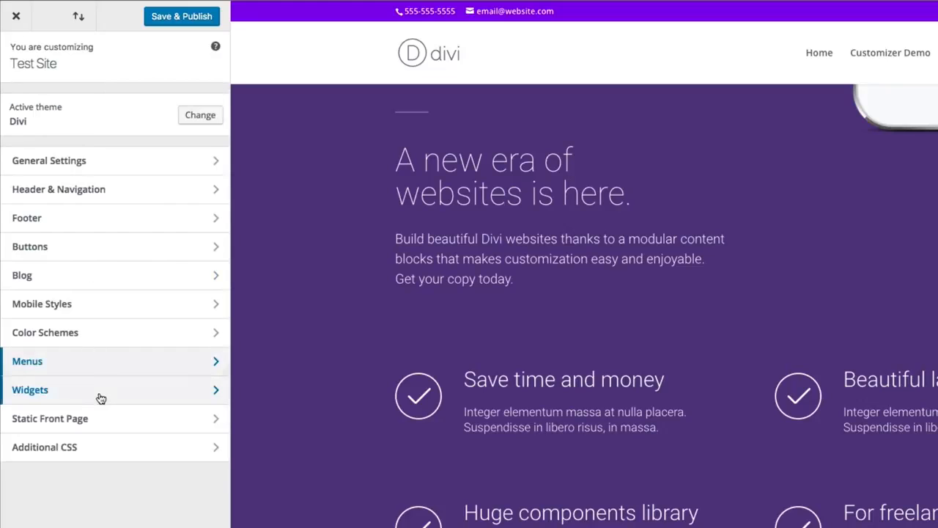
pyautogui.click(99, 394)
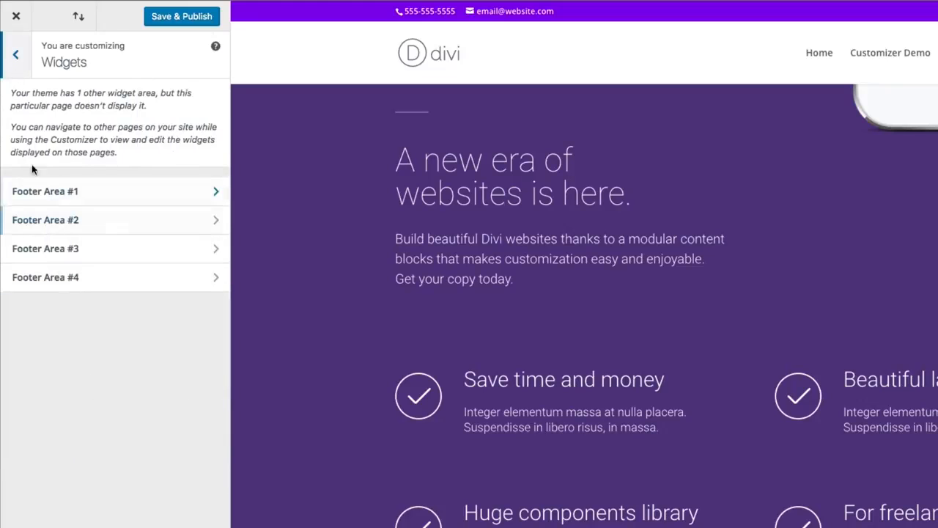
pyautogui.scroll(-10, 457, 366)
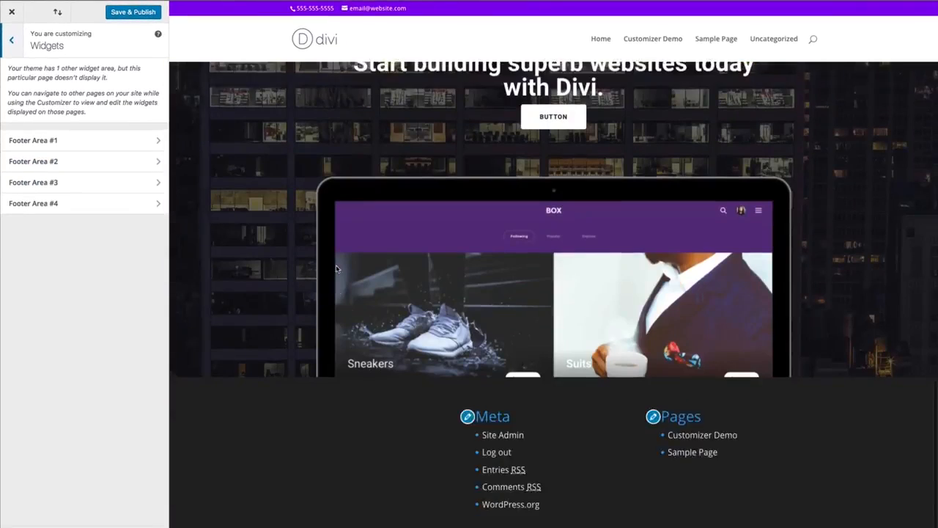
pyautogui.scroll(-1, 336, 269)
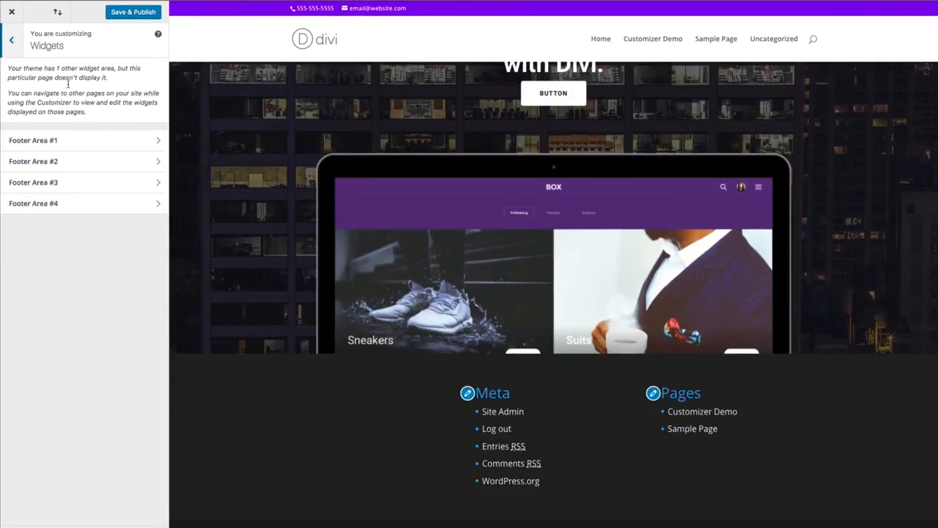
pyautogui.click(11, 40)
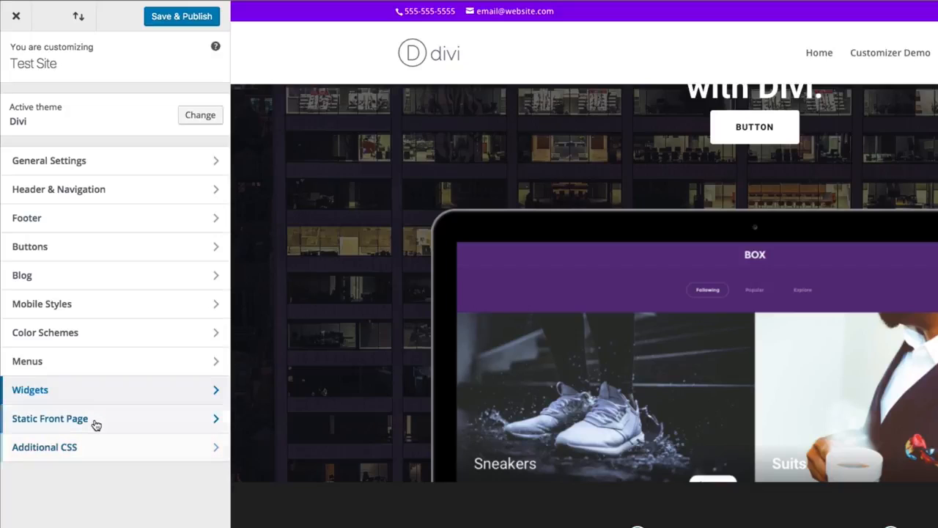
# - View the Additional CSS section, return to the main customizer list, and look over the page preview
pyautogui.click(58, 447)
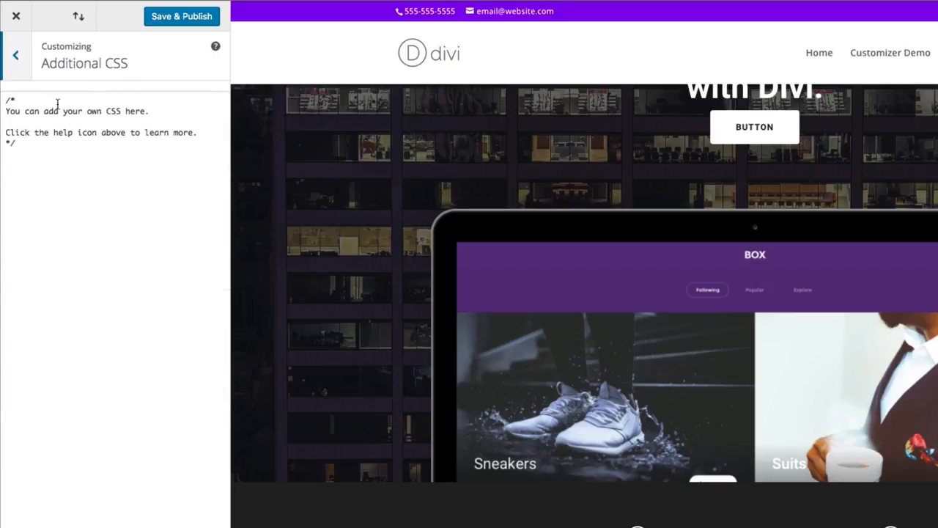
pyautogui.click(16, 58)
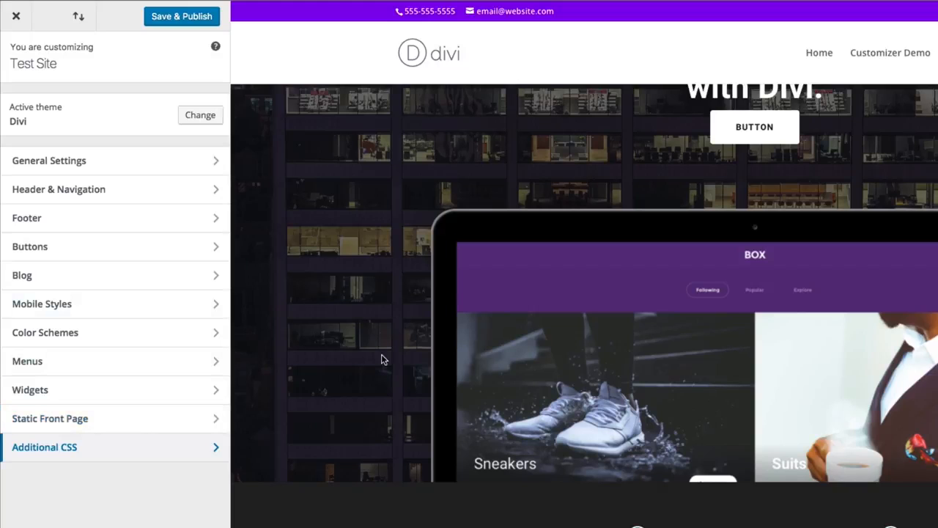
pyautogui.scroll(15, 636, 367)
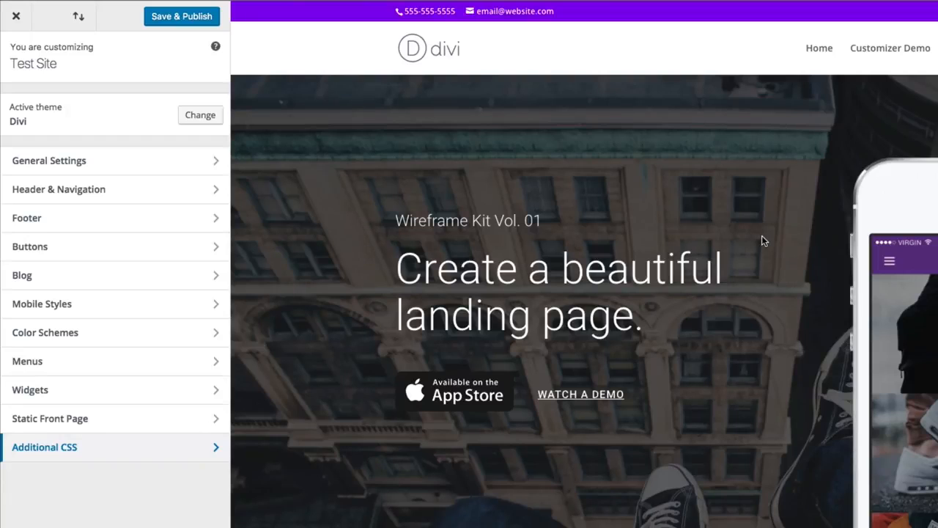
pyautogui.scroll(-8, 762, 236)
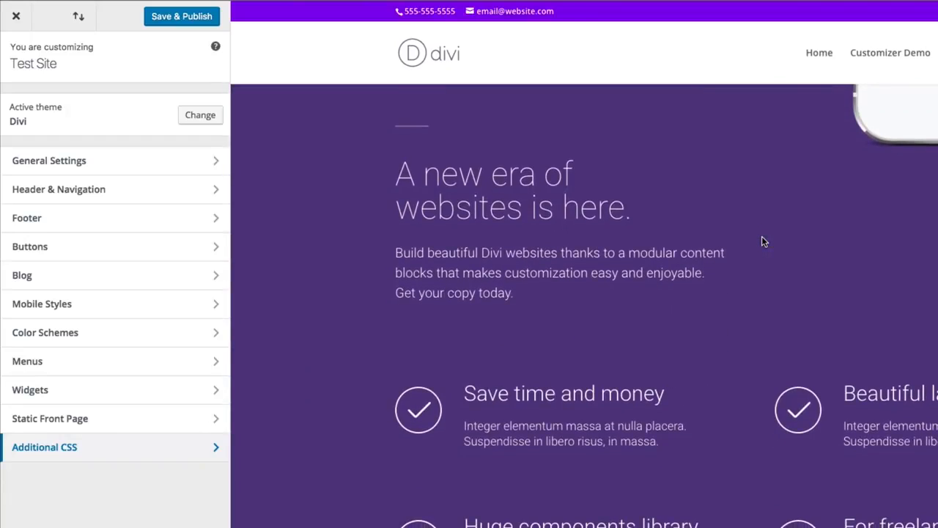
pyautogui.scroll(5, 761, 242)
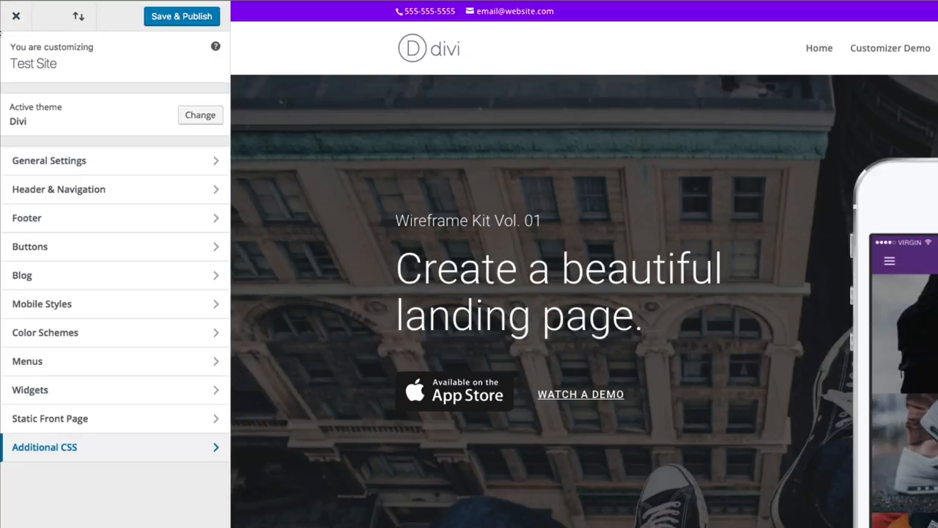
# - Leave the Theme Customizer without saving the changes and open Divi's Module Customizer
pyautogui.click(17, 17)
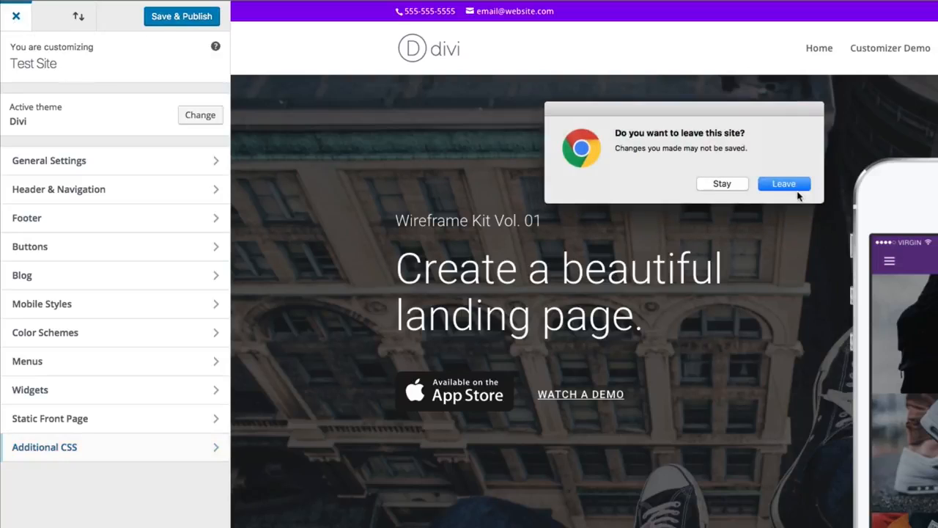
pyautogui.click(802, 189)
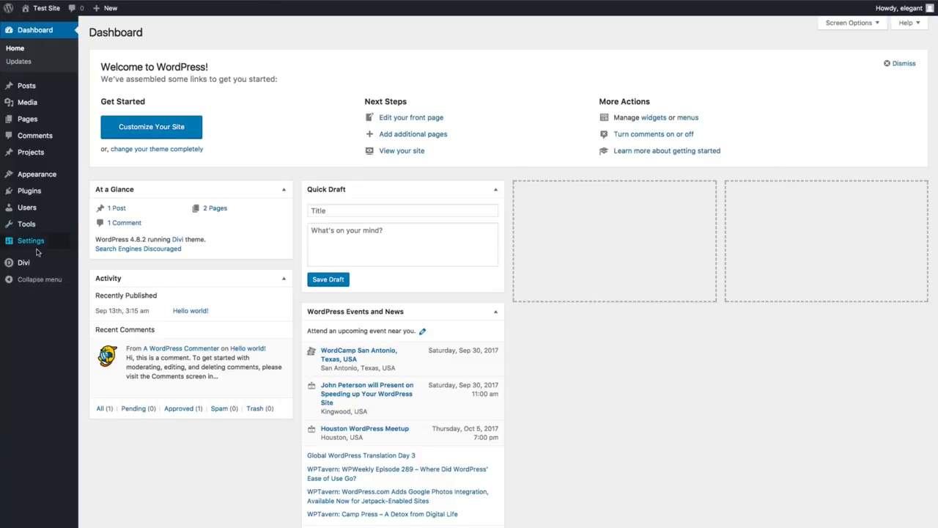
pyautogui.moveTo(23, 262)
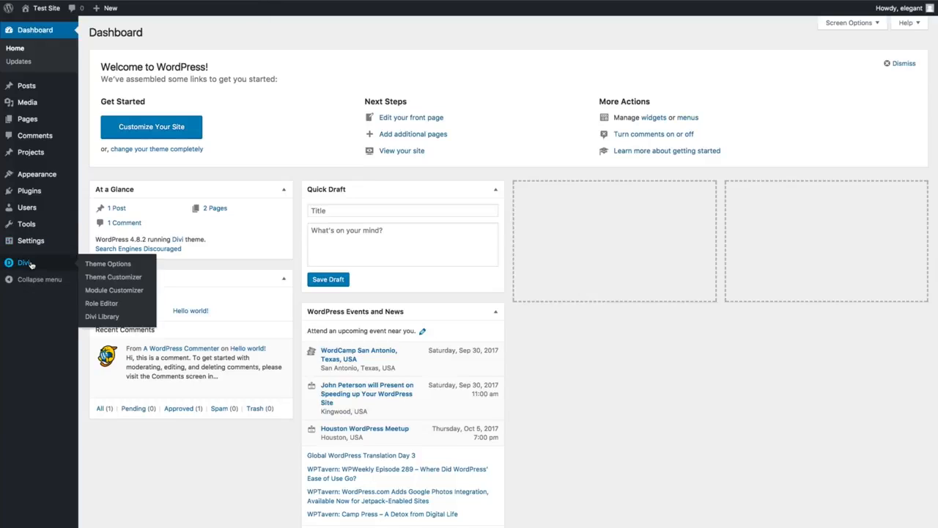
pyautogui.click(110, 290)
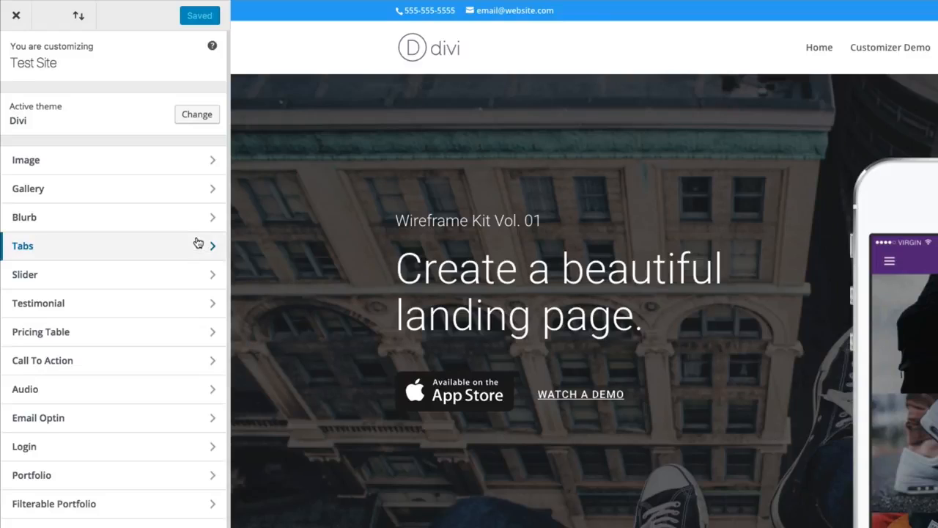
# - Look through the Module Customizer's list of modules and the page preview
pyautogui.scroll(-4, 181, 252)
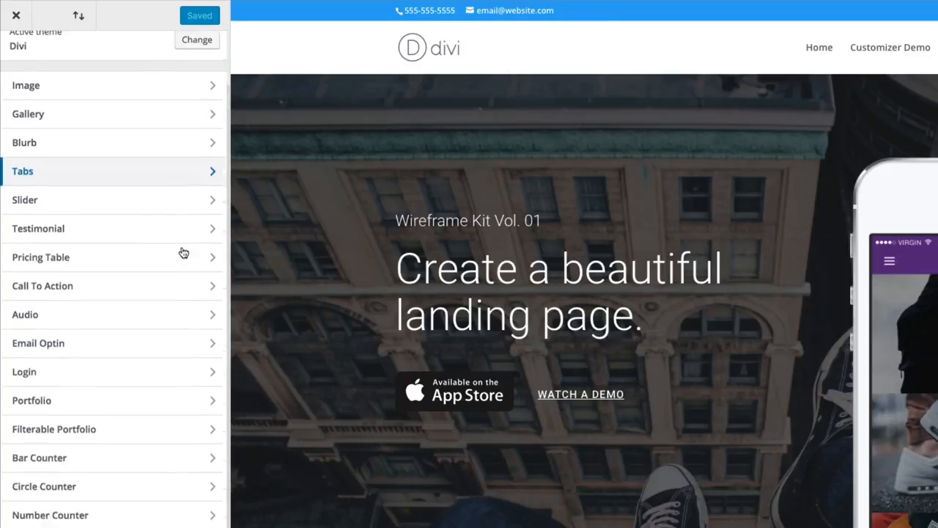
pyautogui.scroll(4, 183, 251)
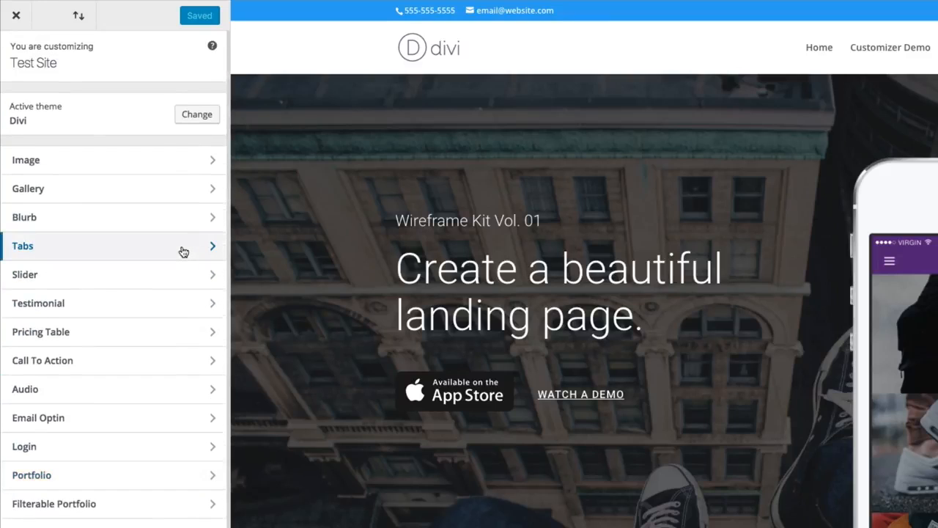
pyautogui.scroll(-4, 136, 266)
pyautogui.scroll(3, 115, 287)
pyautogui.scroll(1, 110, 235)
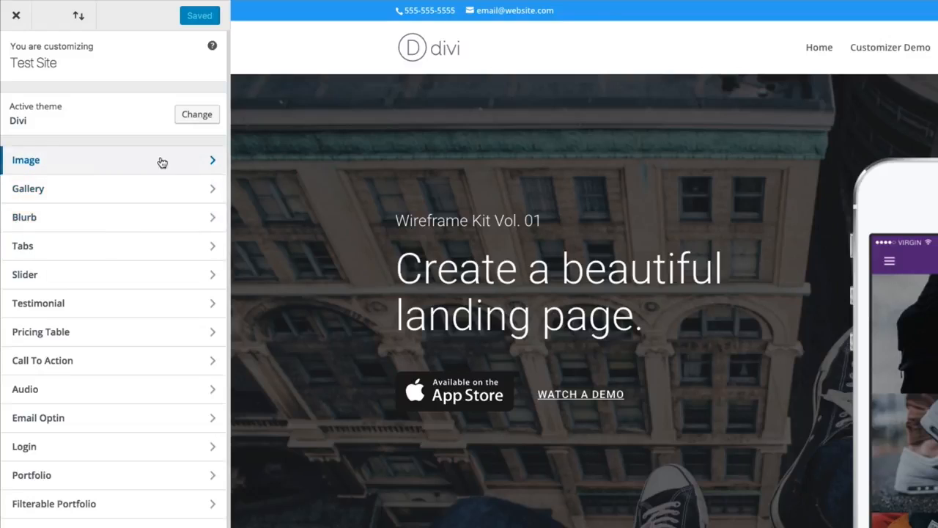
pyautogui.scroll(-4, 188, 411)
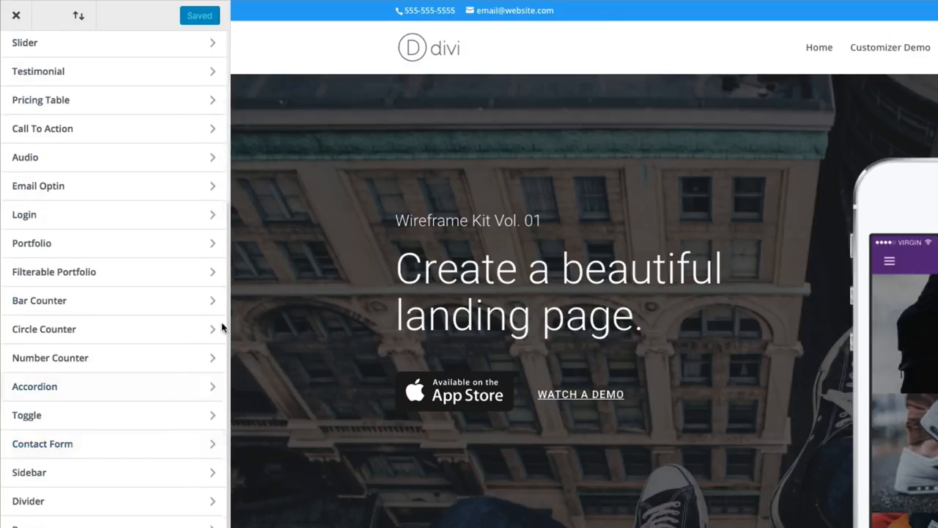
pyautogui.scroll(4, 142, 379)
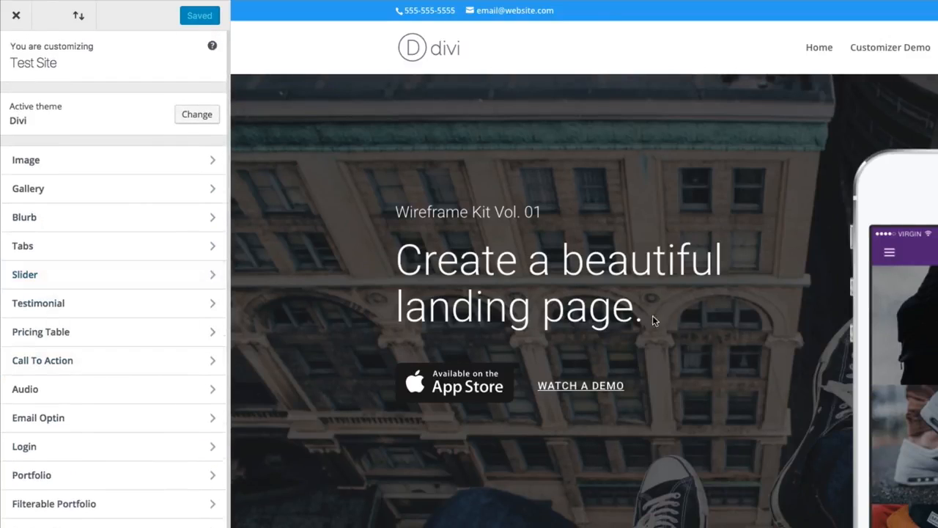
pyautogui.scroll(-1, 529, 323)
pyautogui.scroll(1, 522, 323)
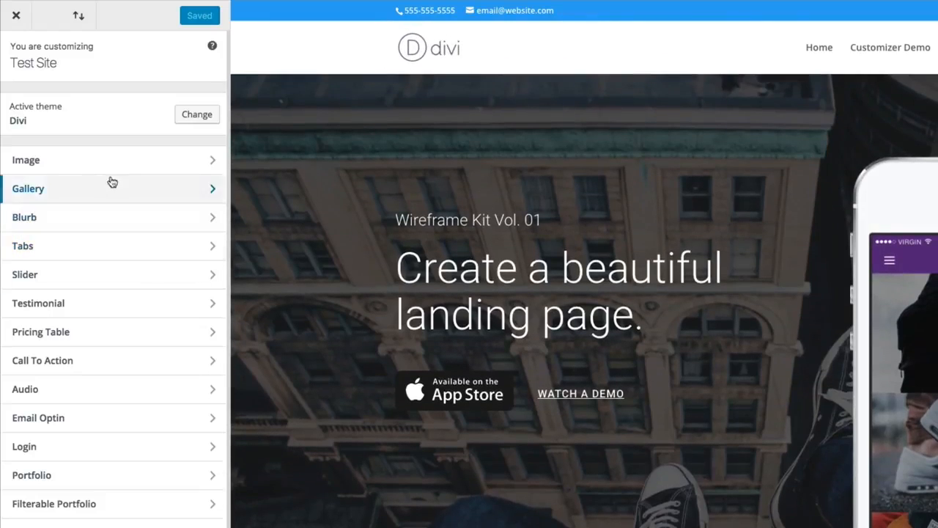
# - Review the Image module's default animation direction options, return to the module list, and open the Gallery module settings
pyautogui.click(59, 166)
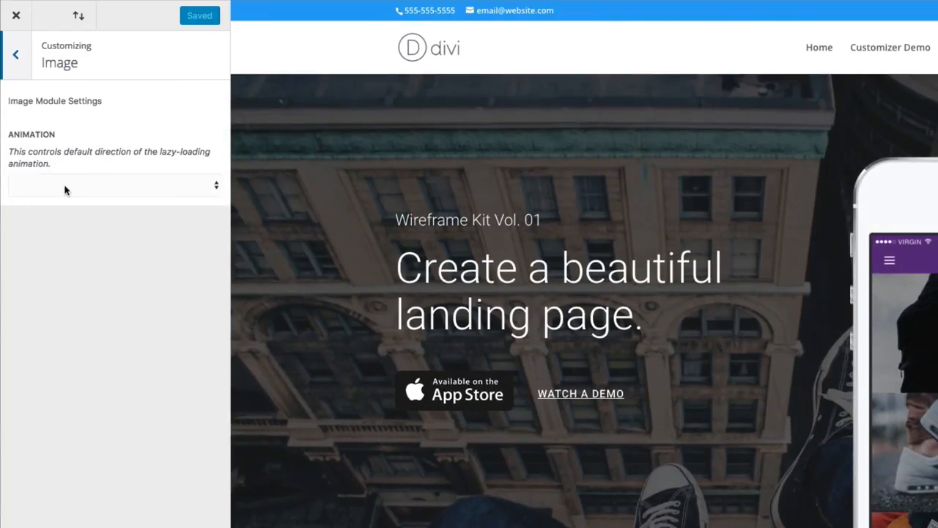
pyautogui.click(52, 187)
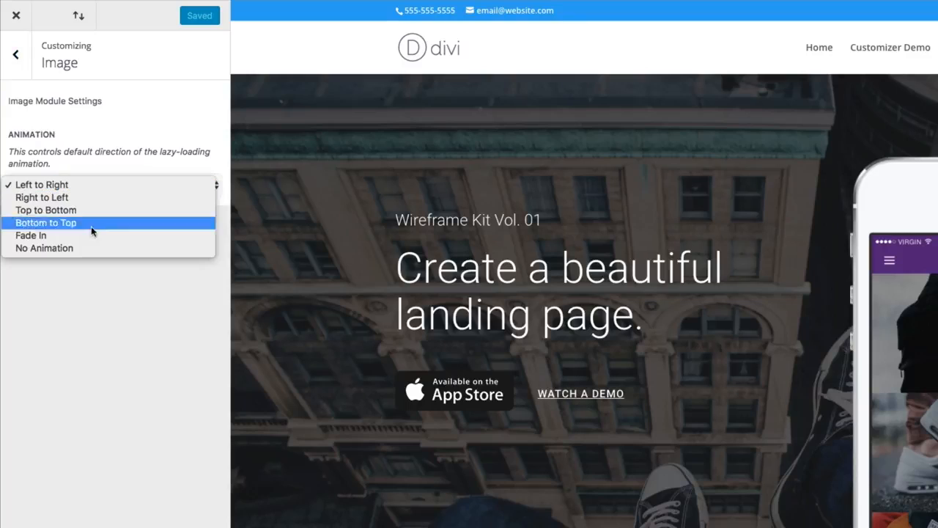
pyautogui.click(163, 95)
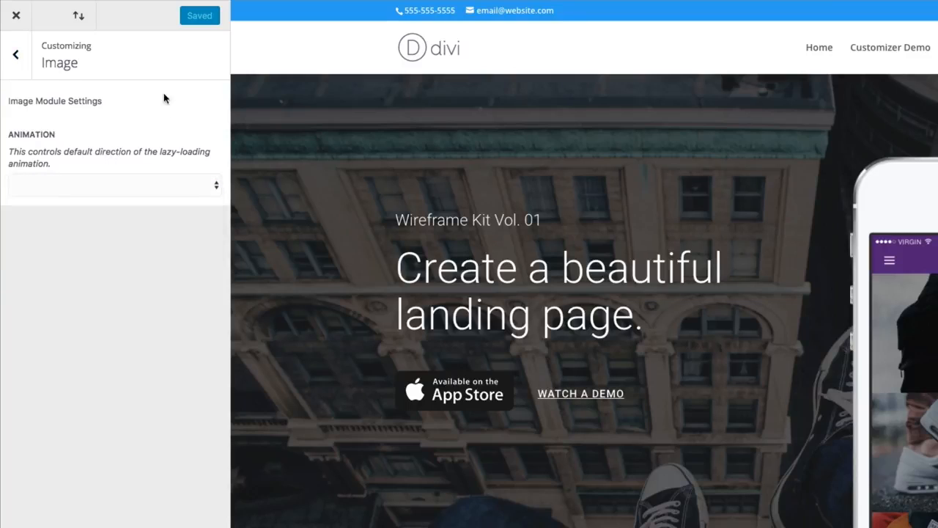
pyautogui.click(19, 57)
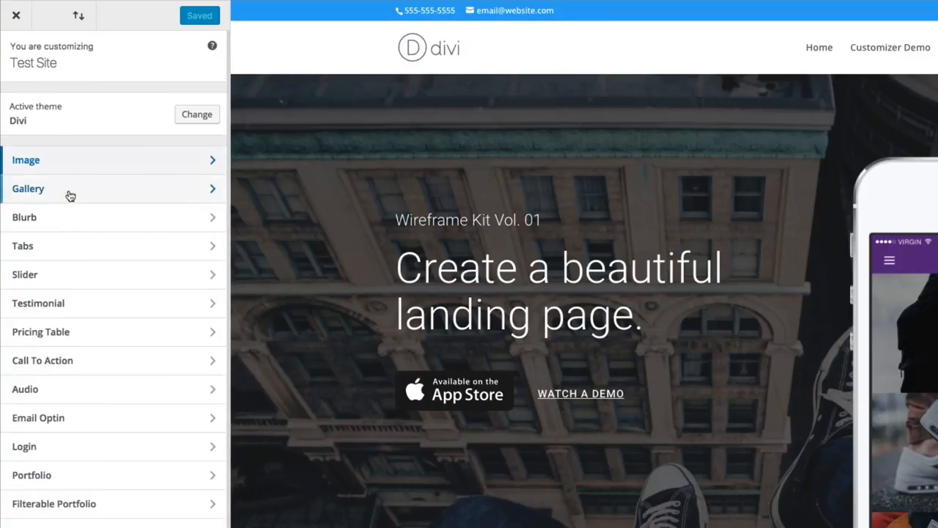
pyautogui.click(66, 189)
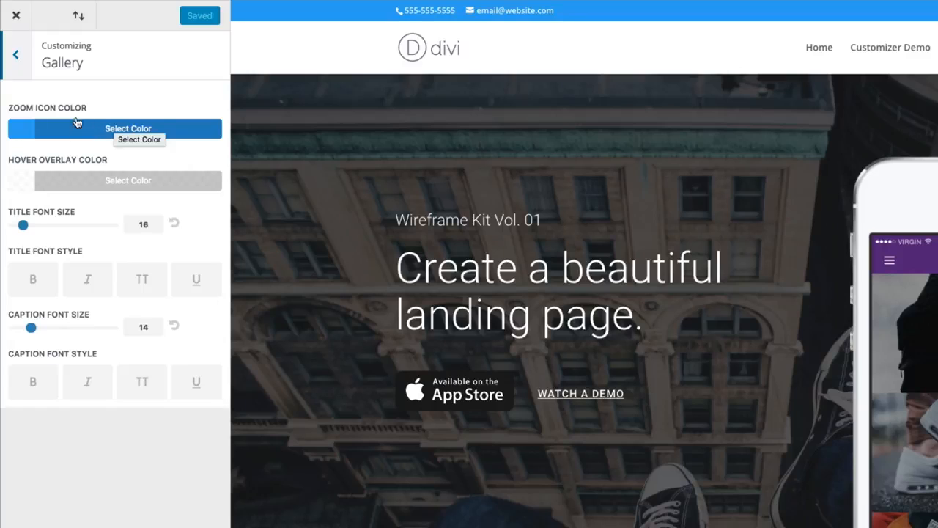
# - Return to the module list, find the page's blurb content in the preview, and open the Blurb module settings
pyautogui.click(16, 59)
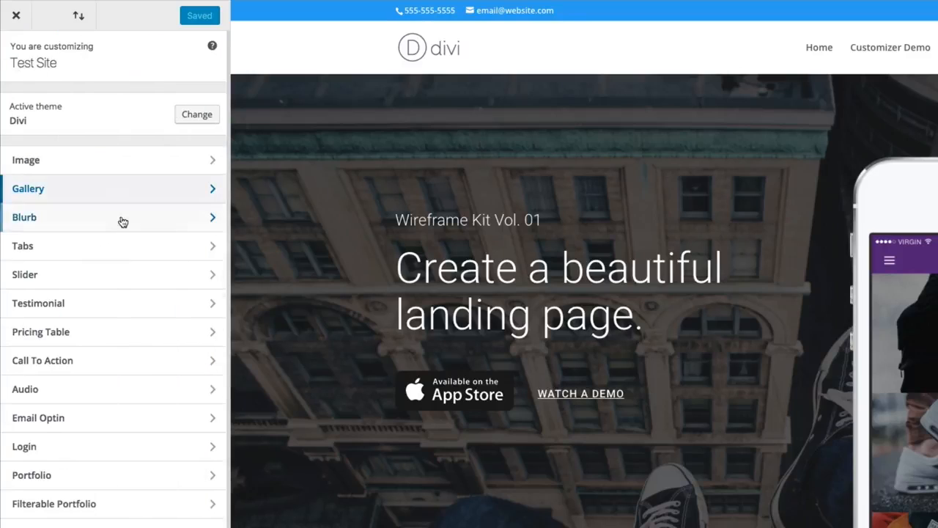
pyautogui.scroll(-1, 111, 258)
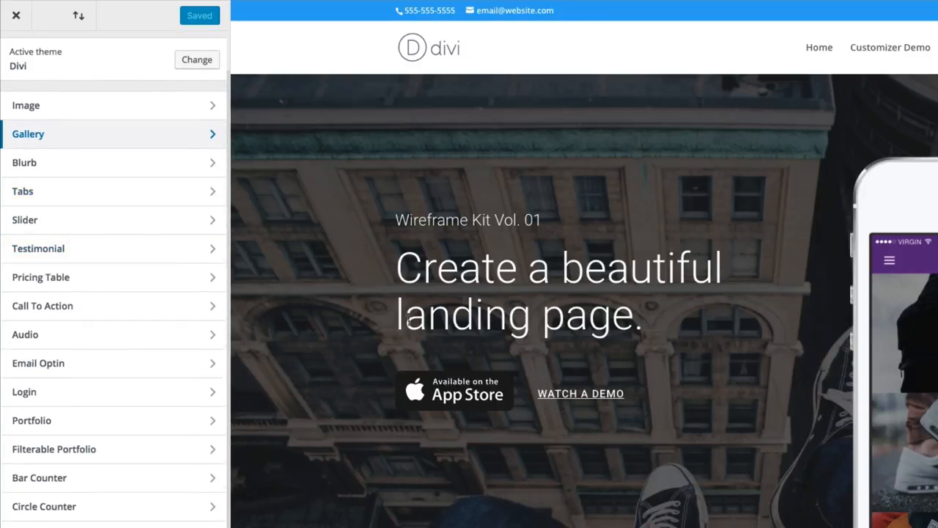
pyautogui.scroll(-5, 616, 284)
pyautogui.scroll(-3, 616, 285)
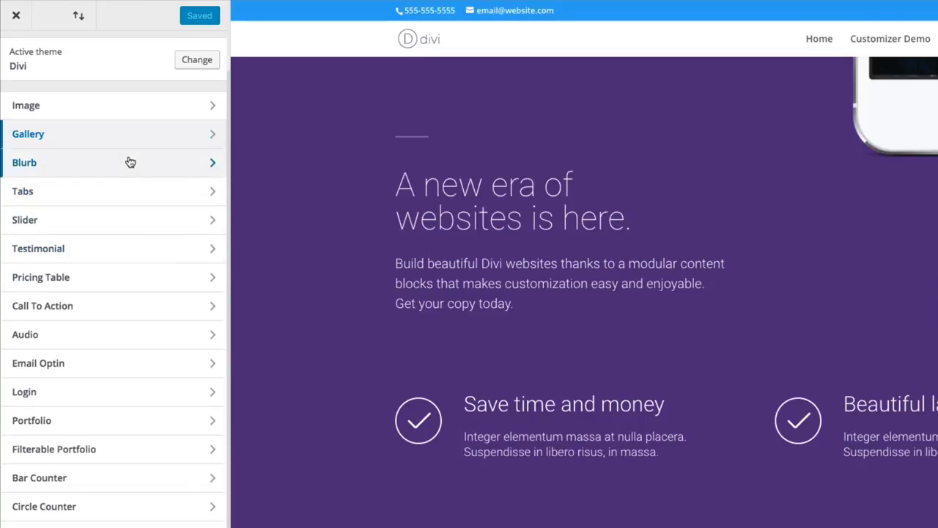
pyautogui.click(129, 162)
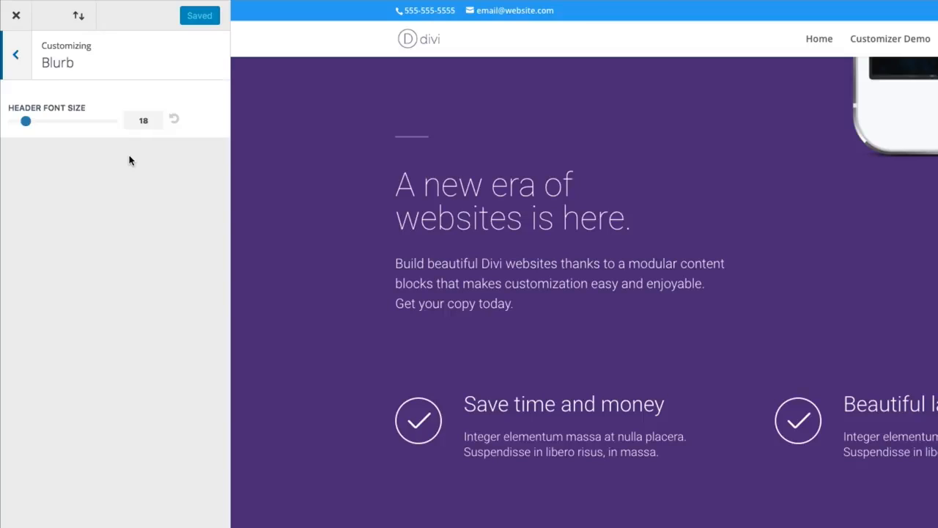
# - Leave the Blurb settings and open the Person module settings
pyautogui.click(15, 56)
pyautogui.scroll(-1, 162, 299)
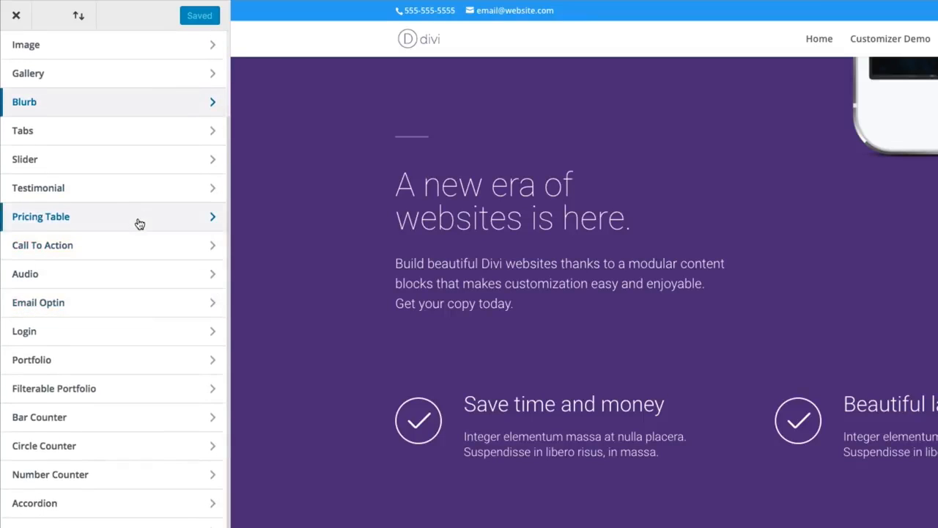
pyautogui.scroll(-1, 139, 234)
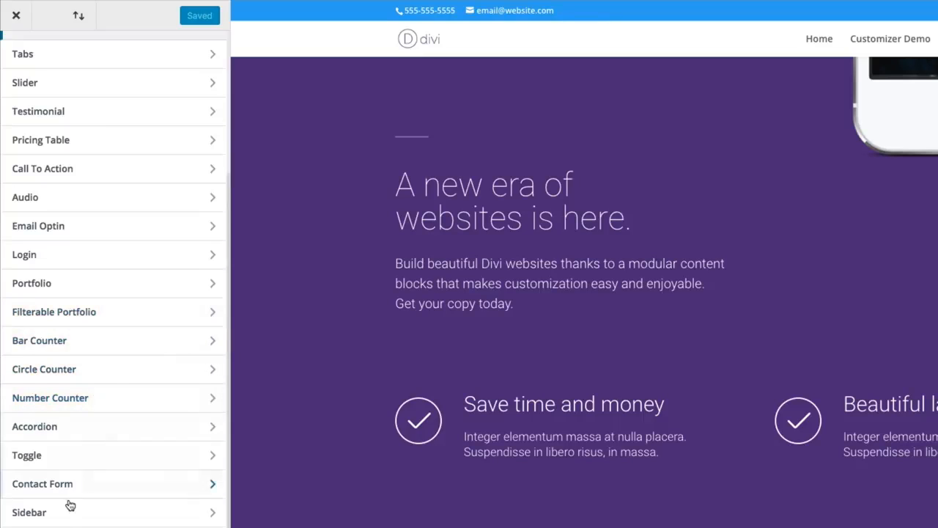
pyautogui.click(67, 526)
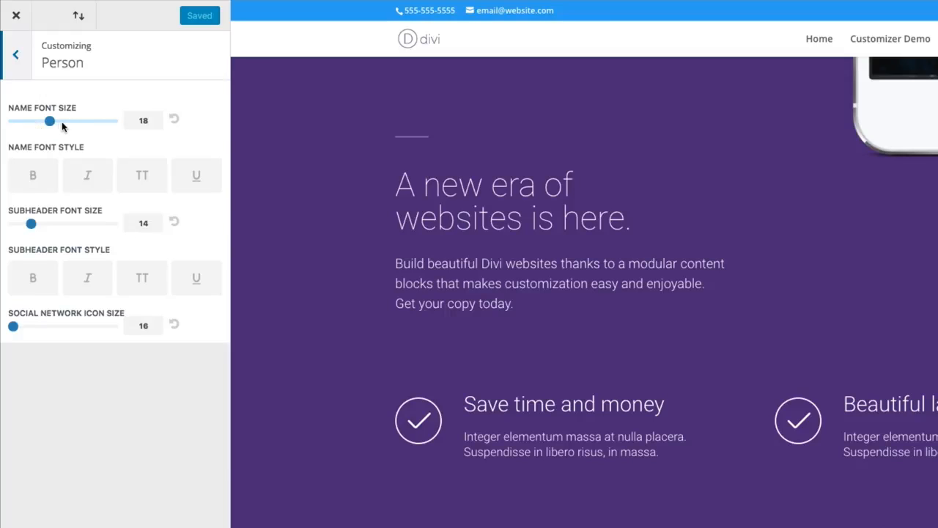
# - Return from the Person settings and look through the full list of customizable modules
pyautogui.click(18, 59)
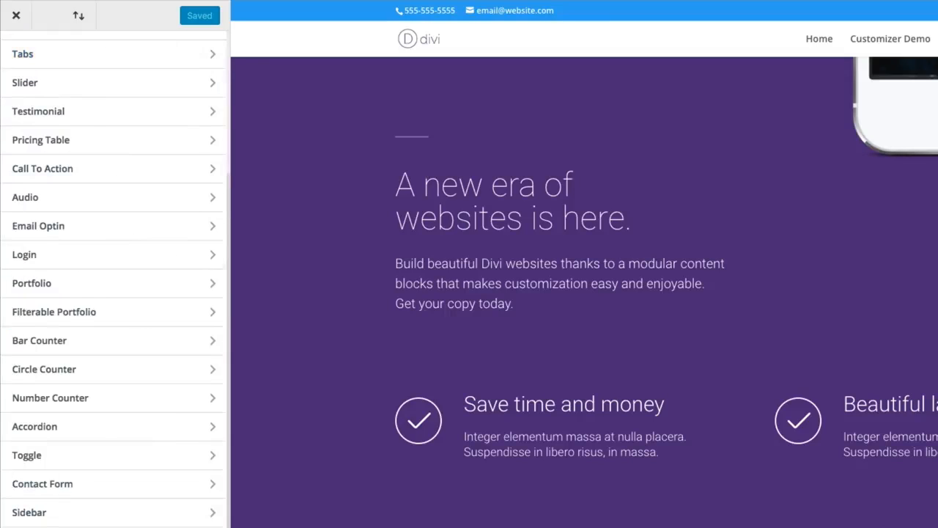
pyautogui.scroll(-1, 115, 283)
pyautogui.scroll(5, 115, 279)
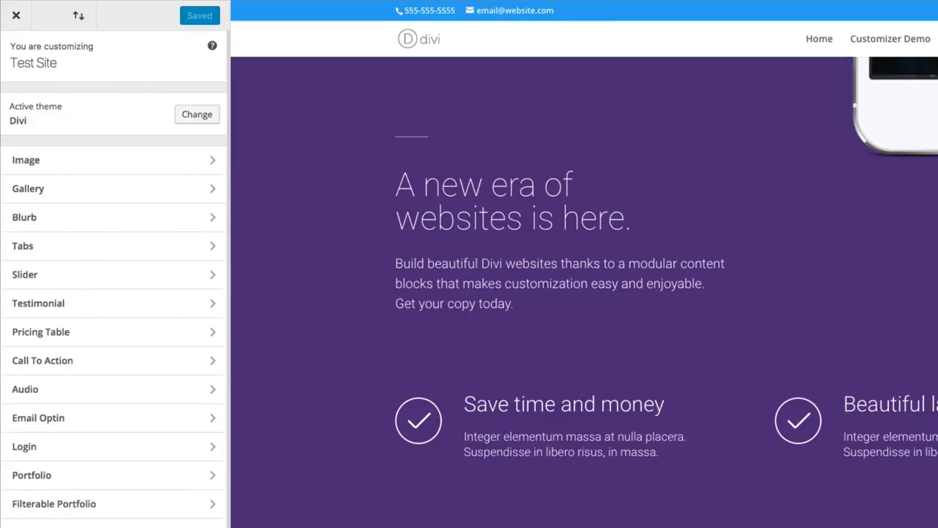
pyautogui.scroll(-6, 87, 502)
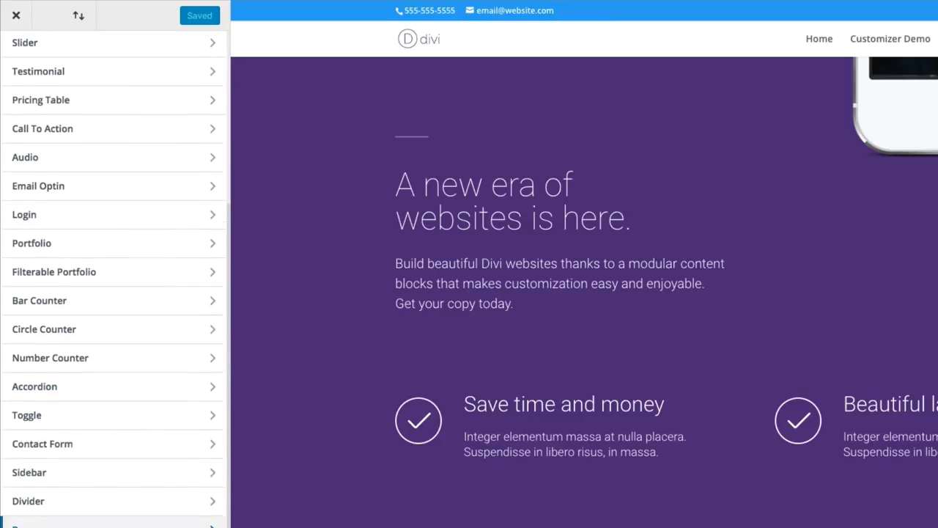
pyautogui.scroll(6, 87, 502)
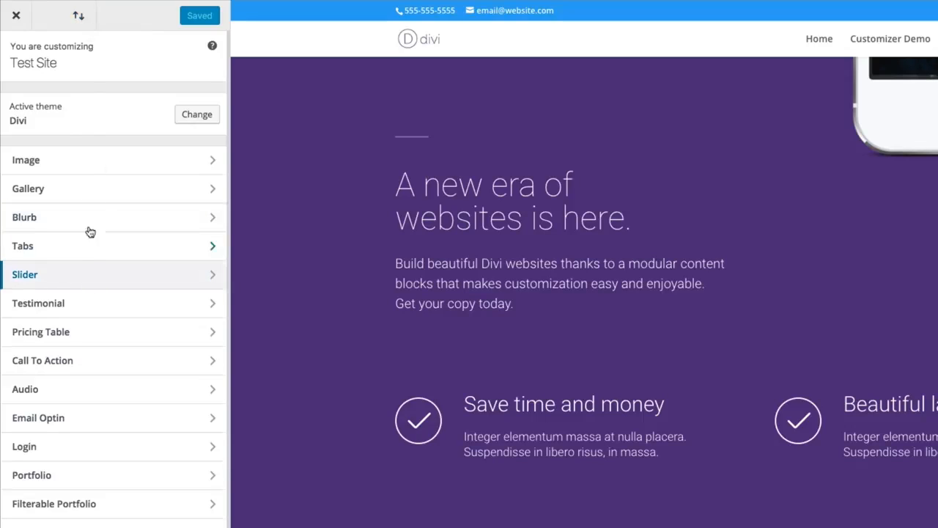
pyautogui.scroll(-2, 129, 315)
pyautogui.scroll(2, 129, 314)
pyautogui.scroll(-3, 151, 118)
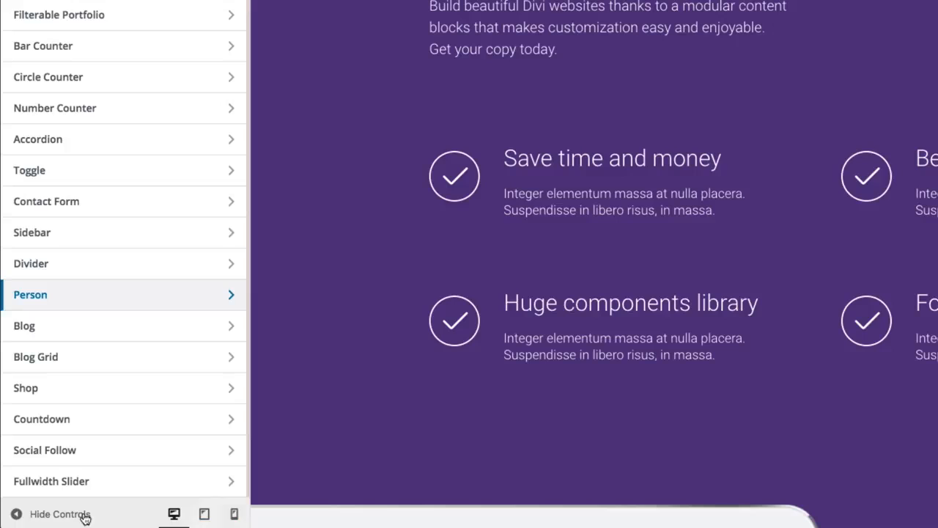
# - Hide the customizer controls to see the page at full width and show them again, twice
pyautogui.click(169, 519)
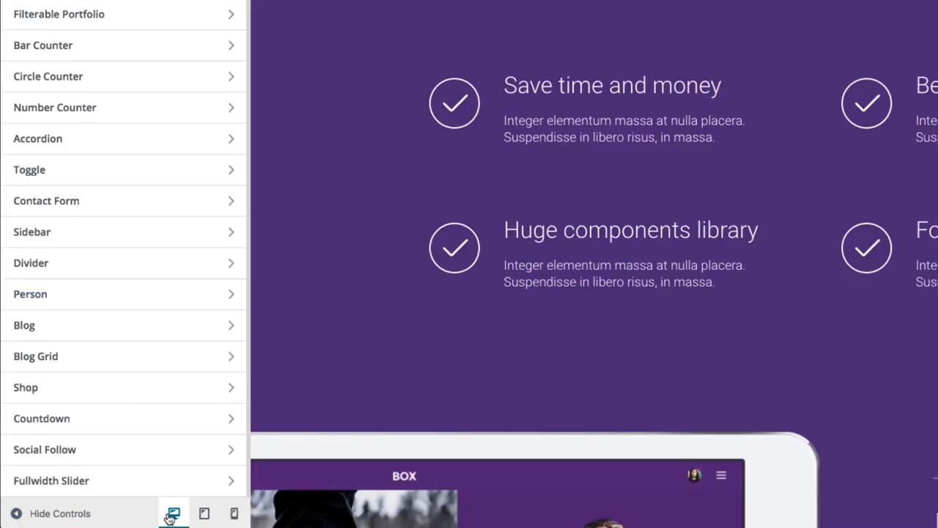
pyautogui.click(63, 516)
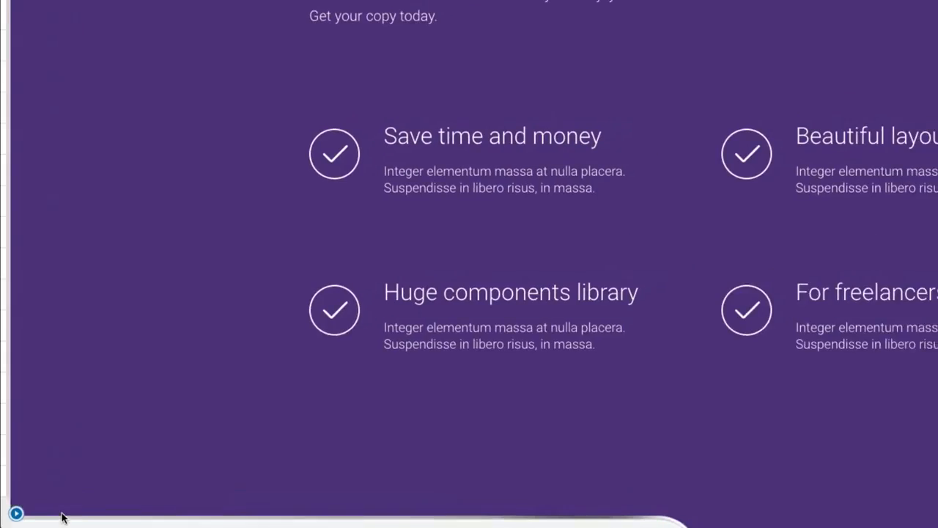
pyautogui.click(16, 518)
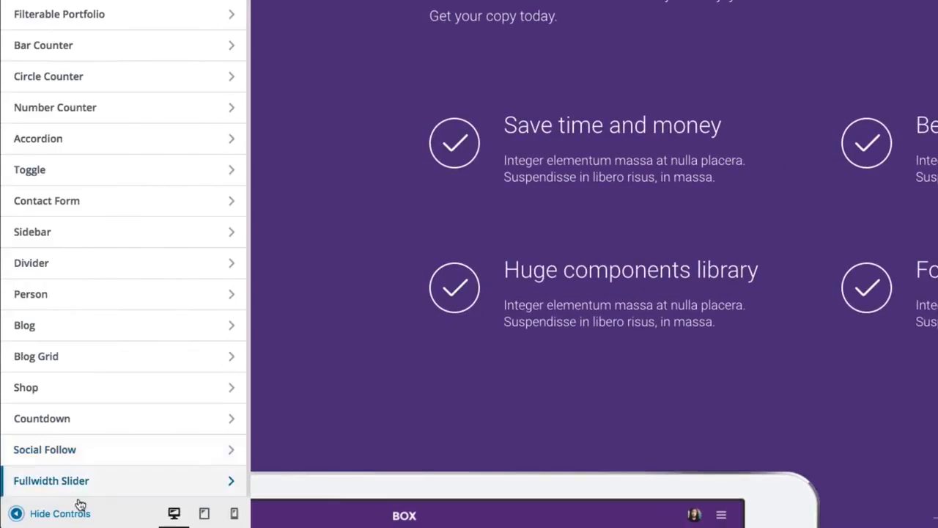
pyautogui.click(65, 515)
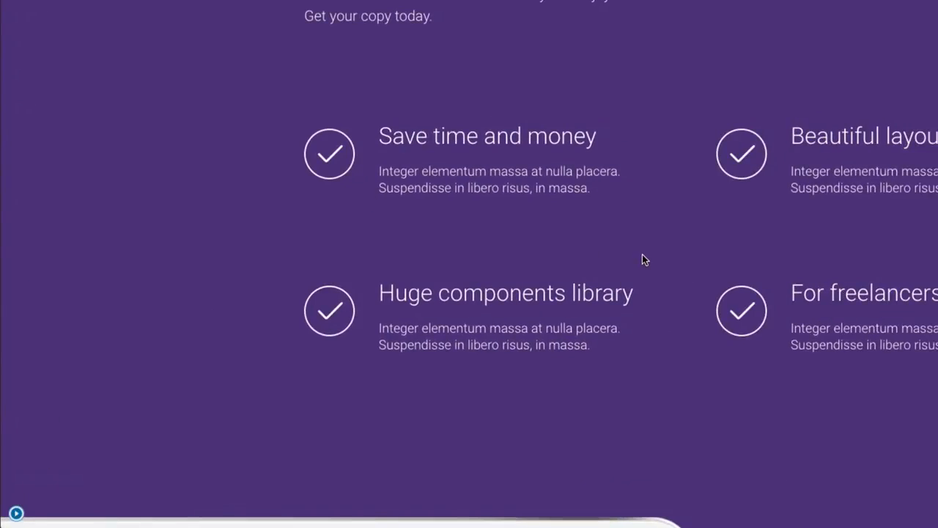
pyautogui.click(16, 515)
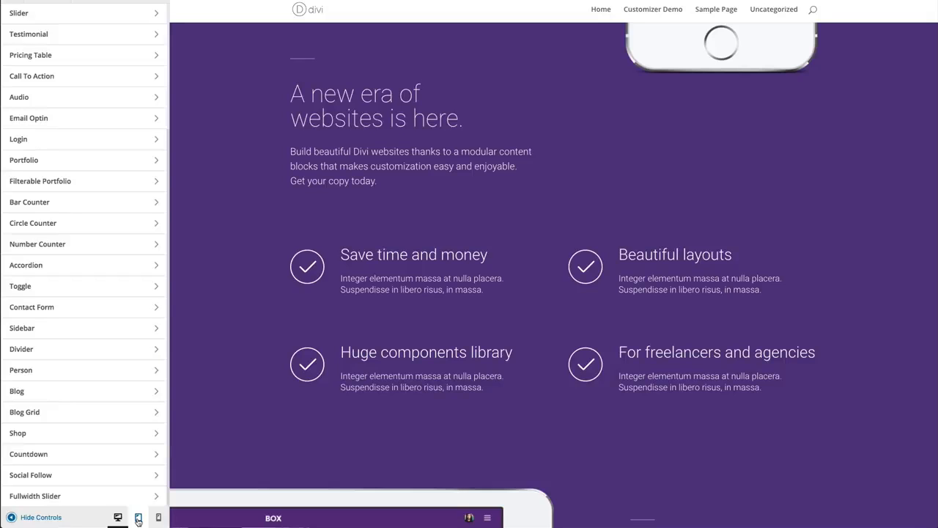
# - Preview the page at tablet and phone sizes
pyautogui.click(138, 517)
pyautogui.click(158, 517)
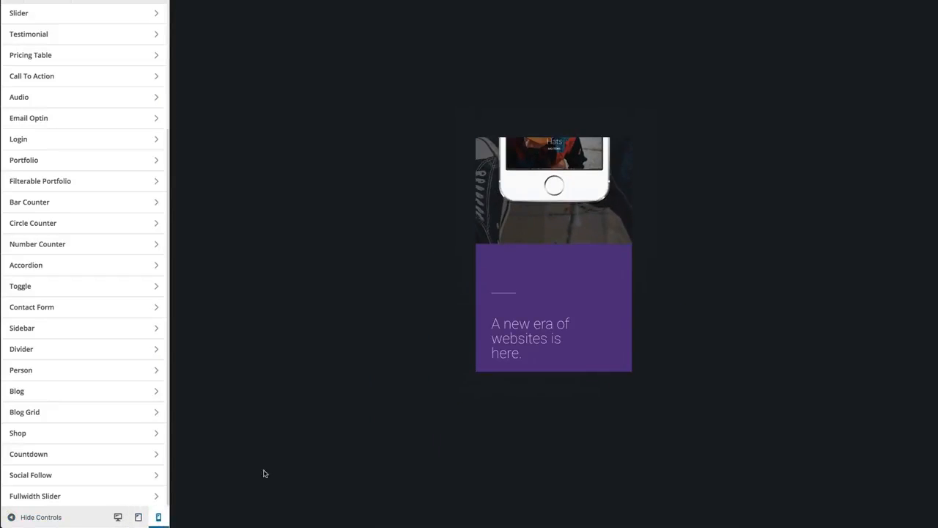
pyautogui.click(138, 517)
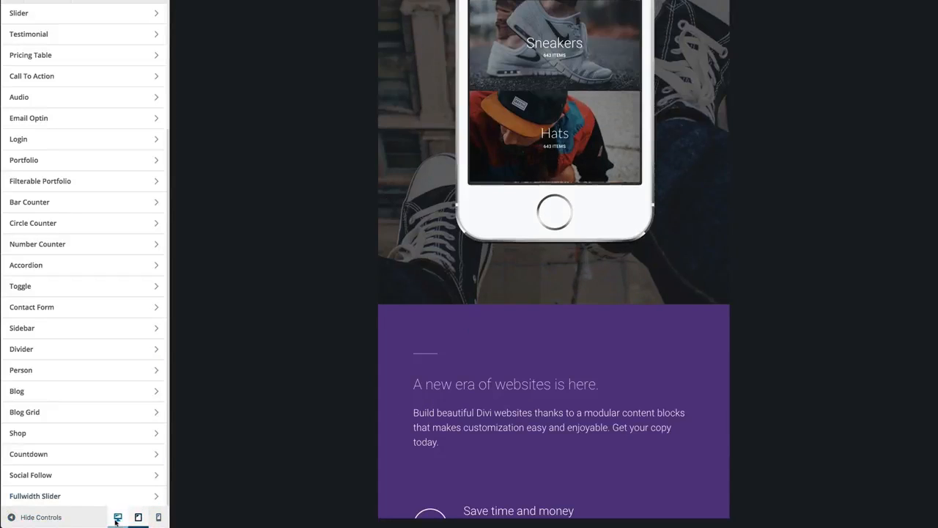
pyautogui.click(117, 517)
# - Look over the page's layout in the tablet-size preview
pyautogui.scroll(-2, 376, 467)
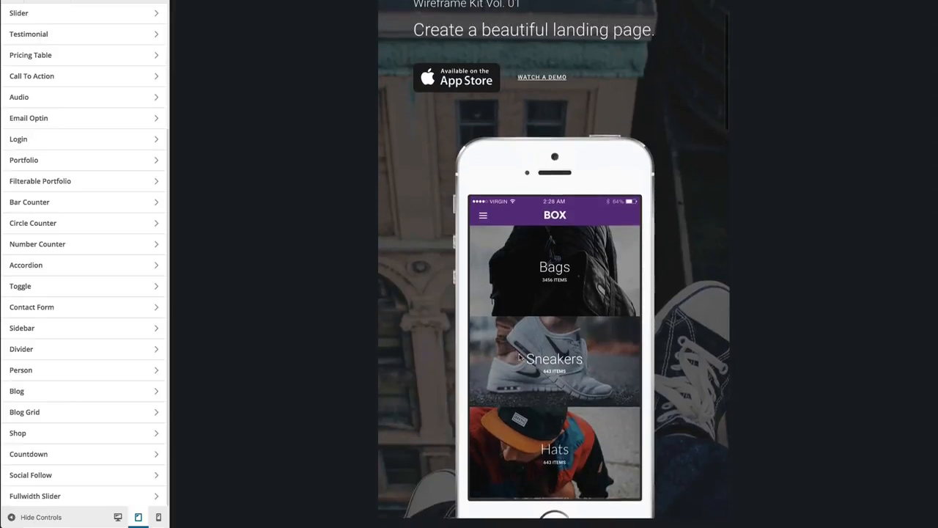
pyautogui.scroll(-15, 519, 357)
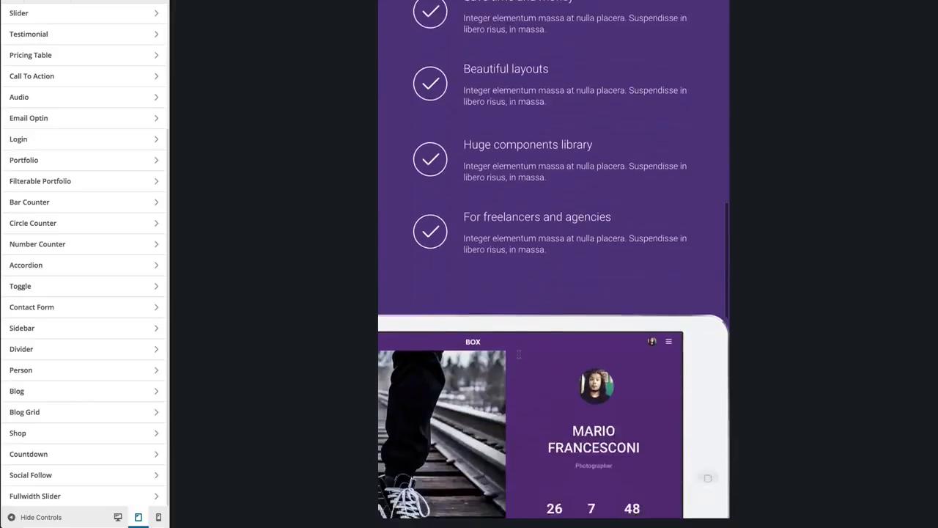
pyautogui.scroll(8, 519, 354)
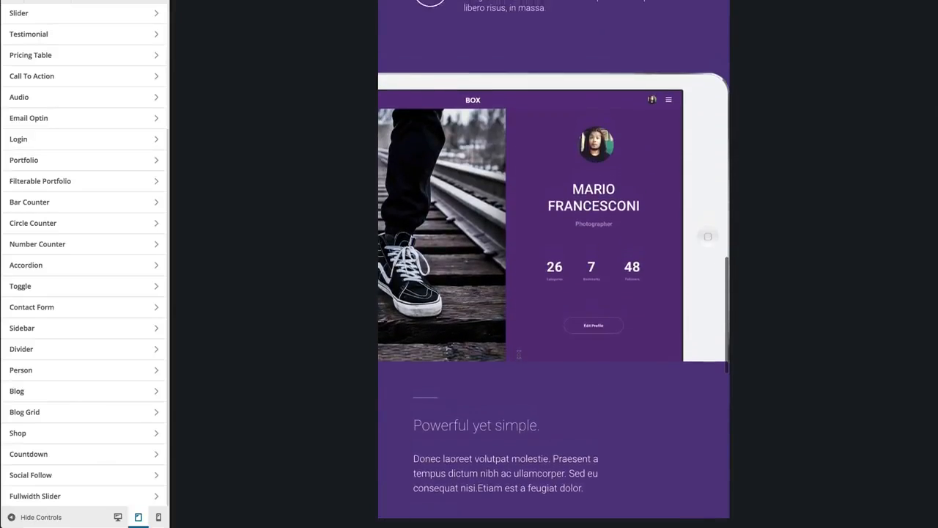
pyautogui.scroll(4, 513, 359)
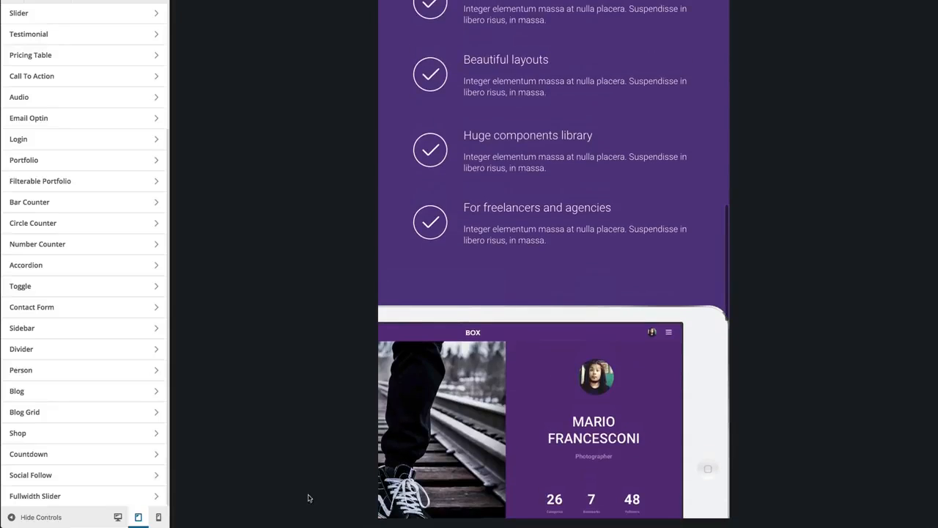
# - Switch the preview back to desktop size and return to the start of the module list
pyautogui.click(118, 517)
pyautogui.scroll(3, 77, 440)
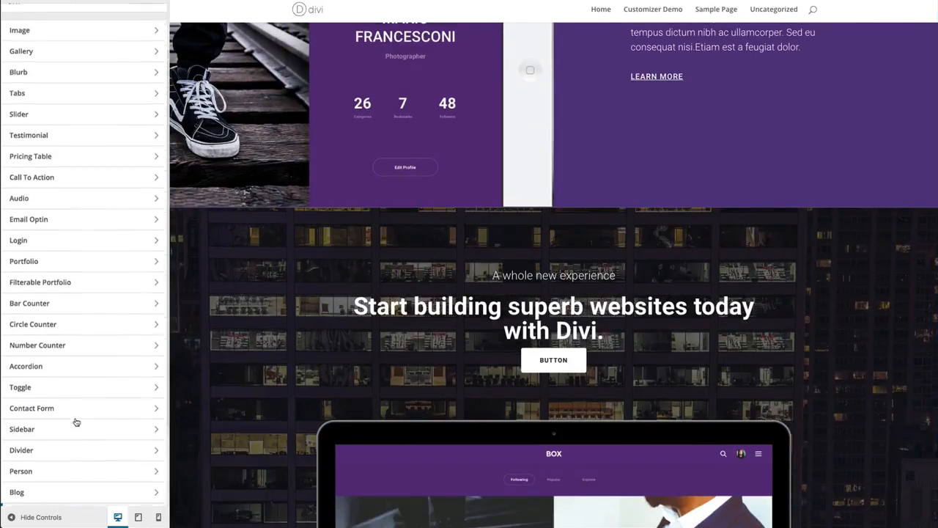
pyautogui.scroll(2, 77, 422)
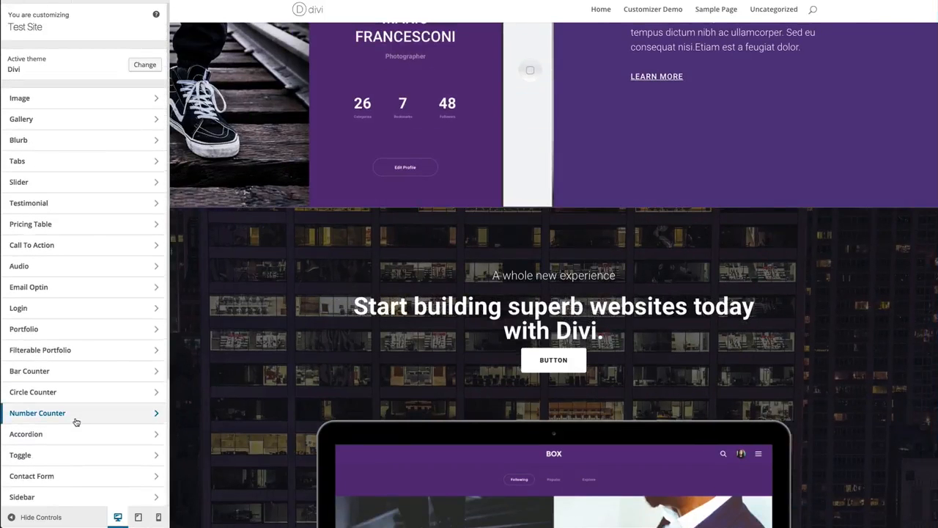